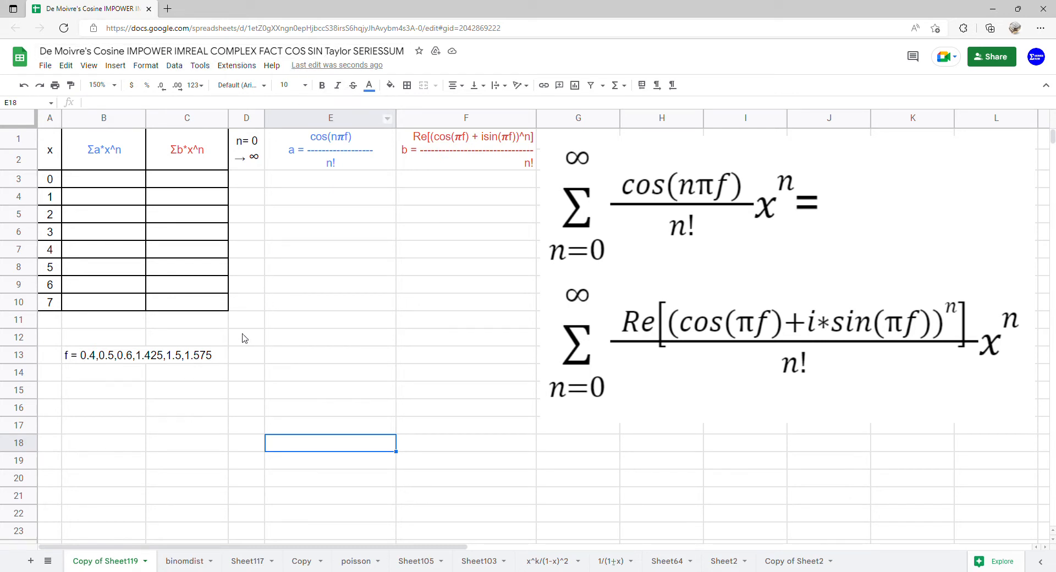
Add a dropdown rule to B14:C14 listing 0.4, 0.5, 0.6, 1.425, 1.5, 1.575
click(113, 374)
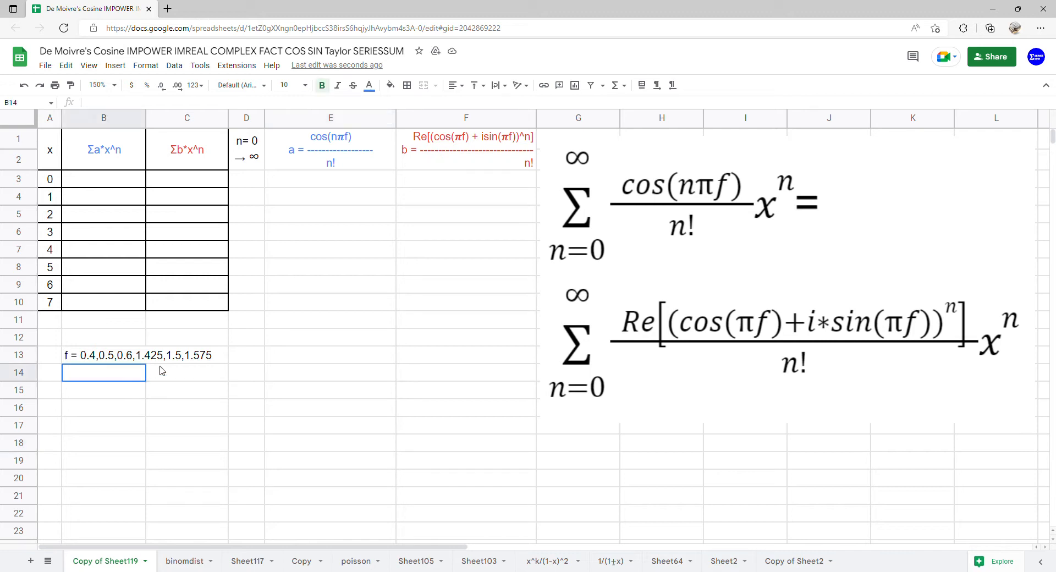
drag(161, 371, 162, 371)
click(175, 65)
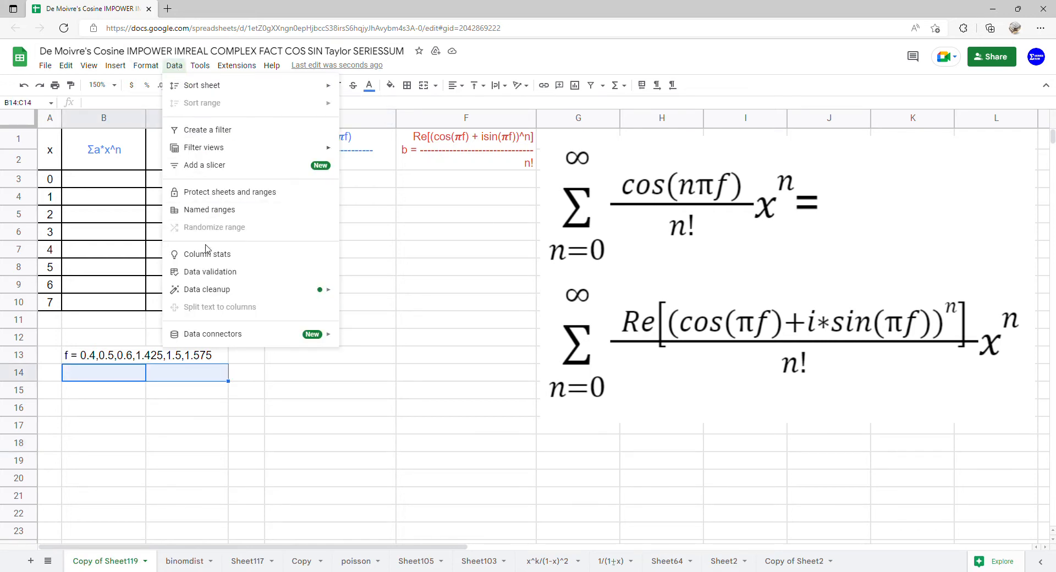
click(211, 272)
click(509, 274)
click(502, 226)
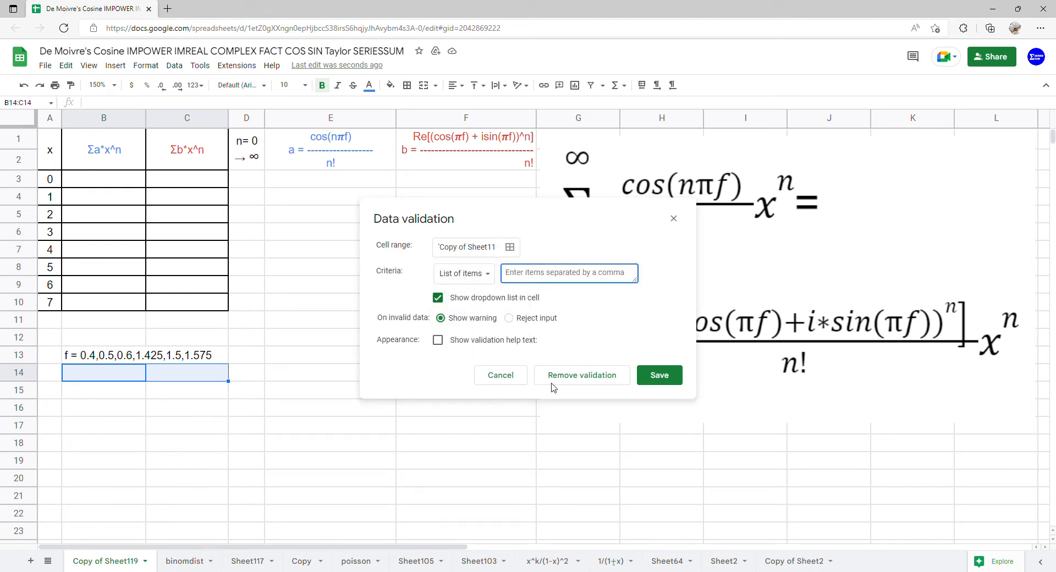
text(0.4,0.5,0.6,1.425,1.5,1.575)
click(655, 386)
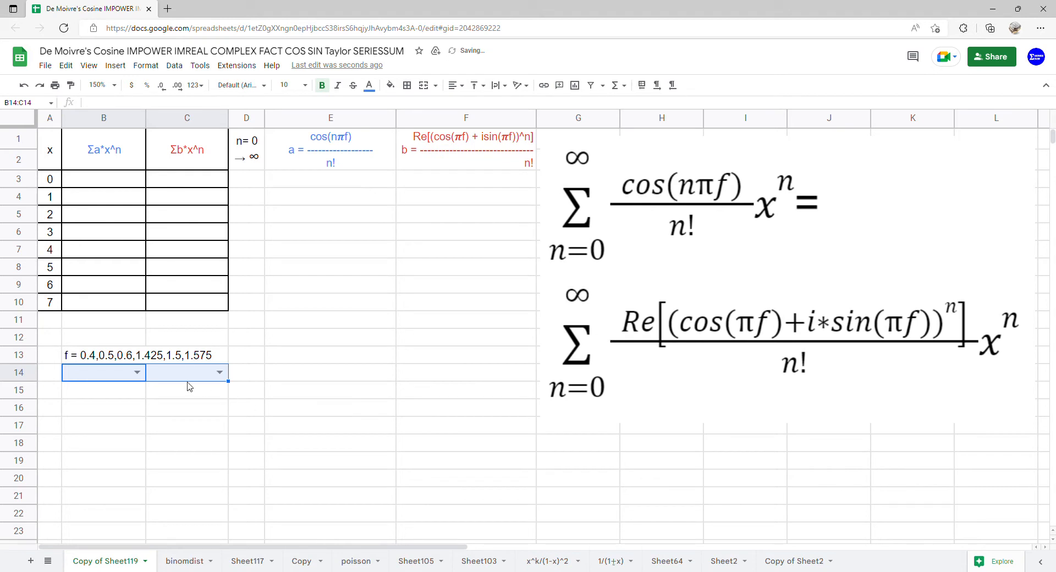
Choose 0.4 from the dropdowns in both B14 and C14
click(139, 371)
click(129, 390)
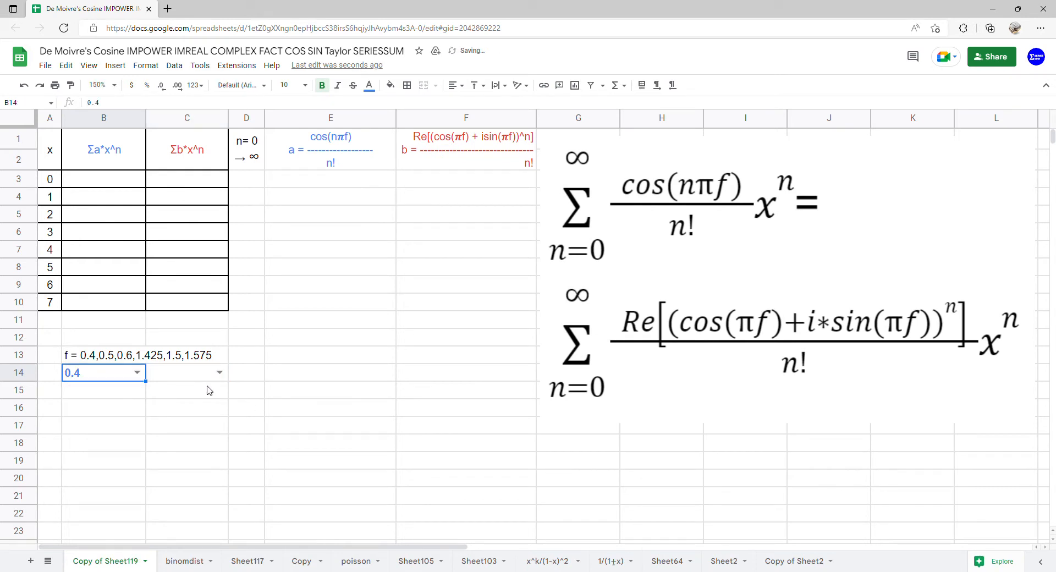
click(219, 372)
click(214, 390)
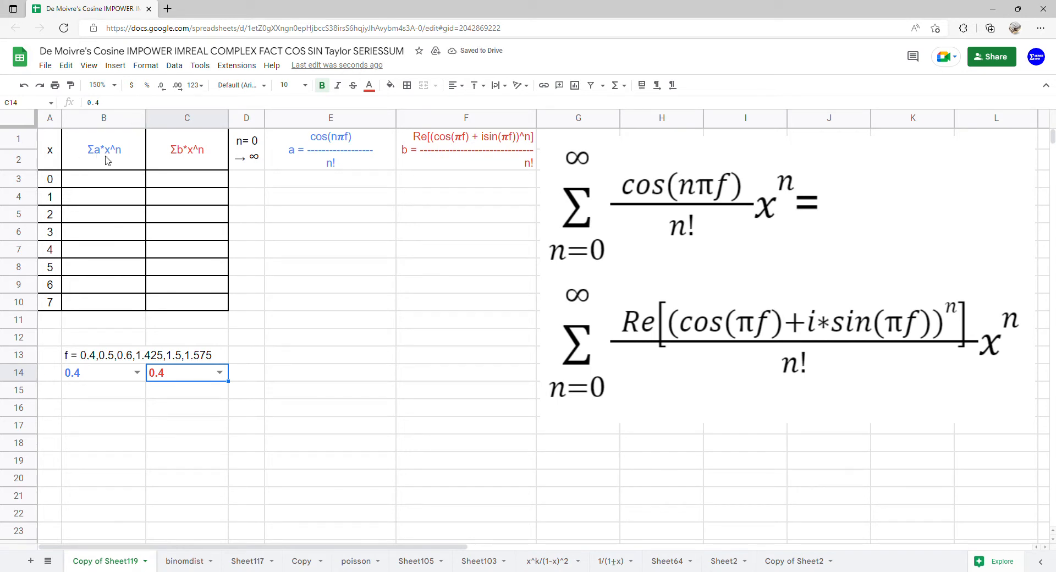
Enter 0 in D3 as the first n value
click(248, 190)
text(0)
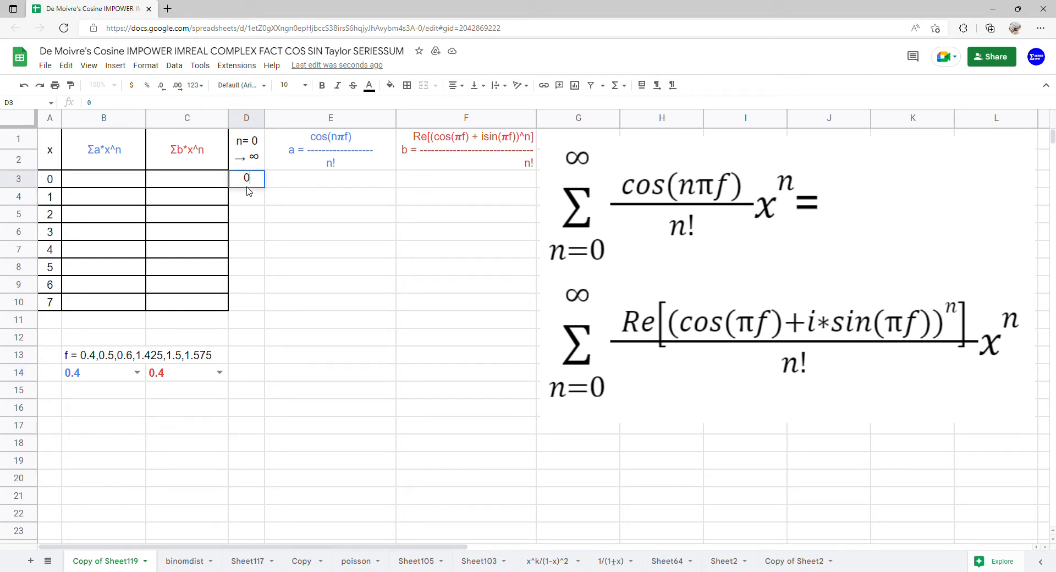
key(Return)
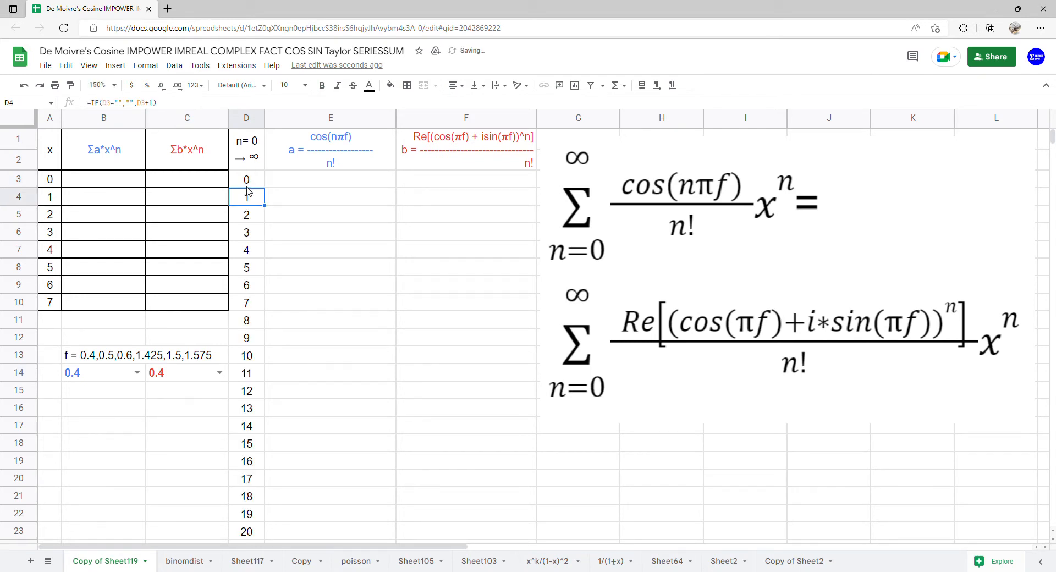
In E3 enter =ARRAYFORMULA(COS(D3:D23*PI()*B14)/FACT(D3:D23))
click(305, 187)
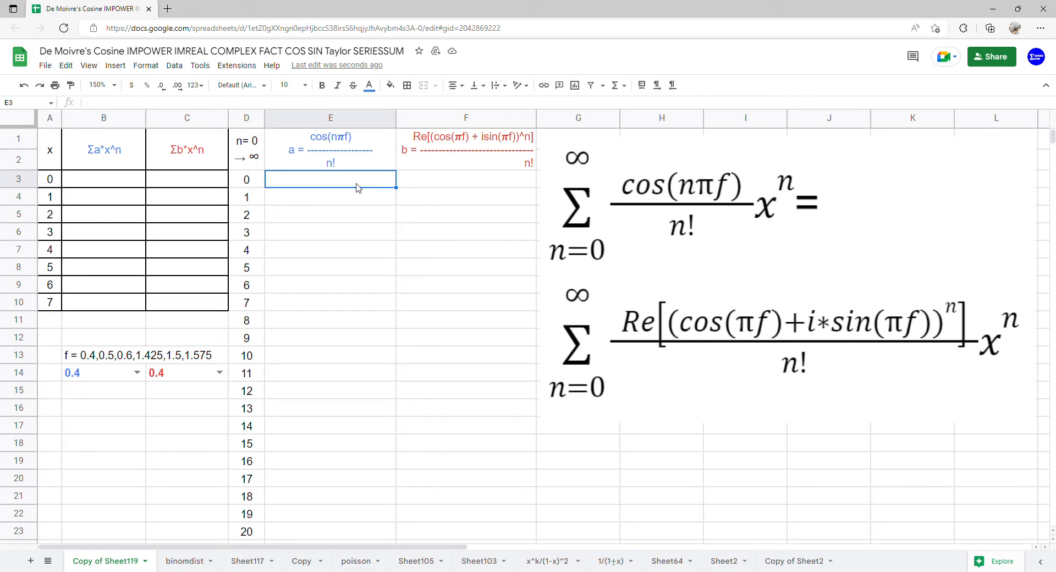
text(=arr)
key(Tab)
text(co)
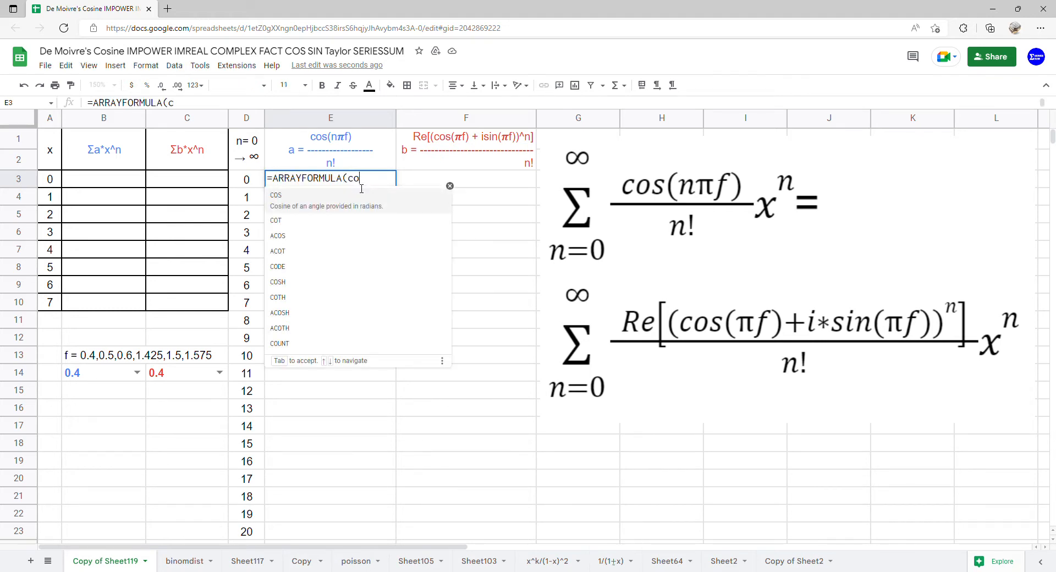
click(357, 208)
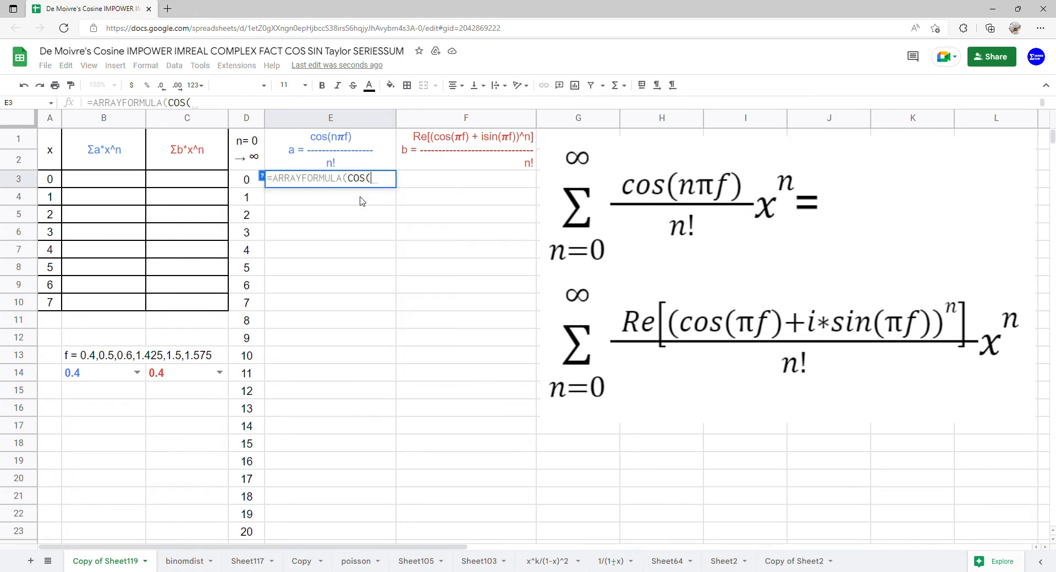
drag(257, 186, 248, 533)
text(*pi)
key(Tab)
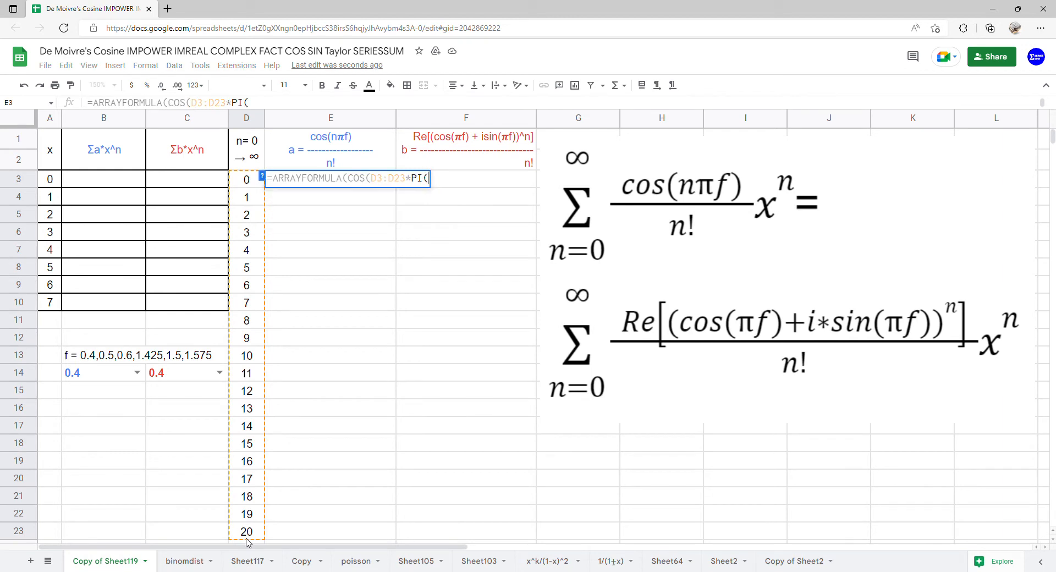
text()))
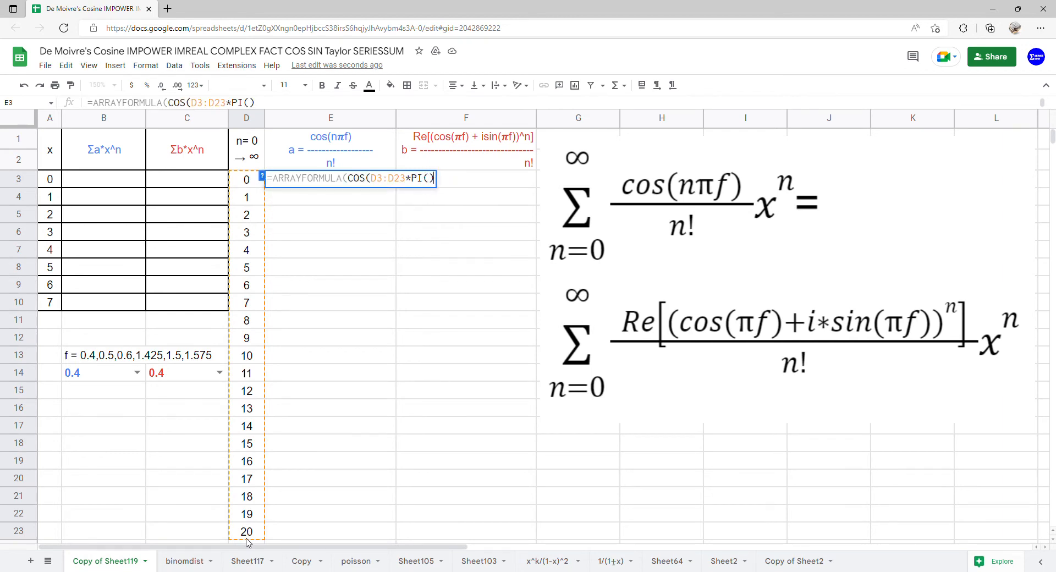
text(*)
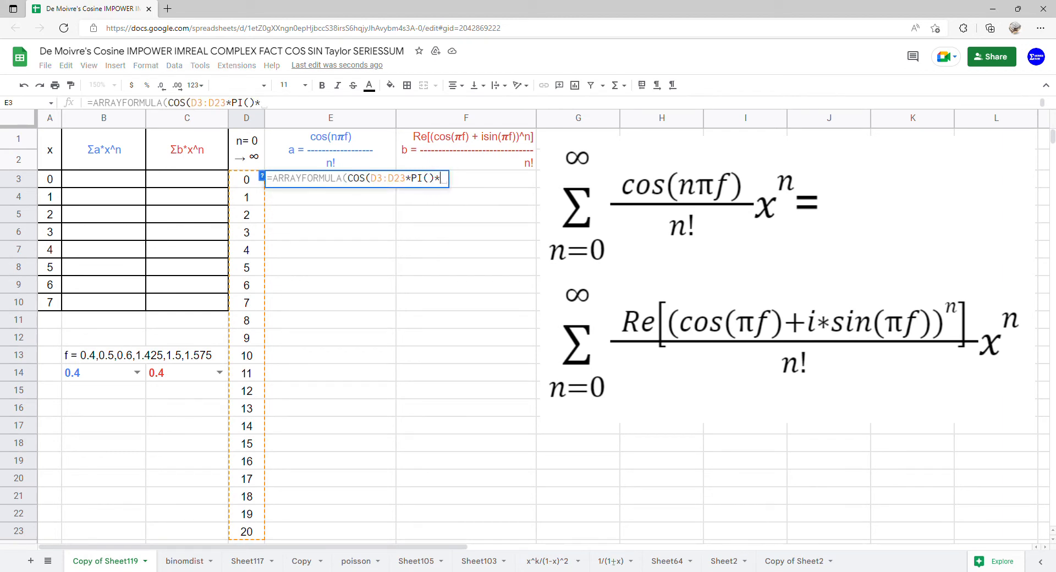
click(104, 379)
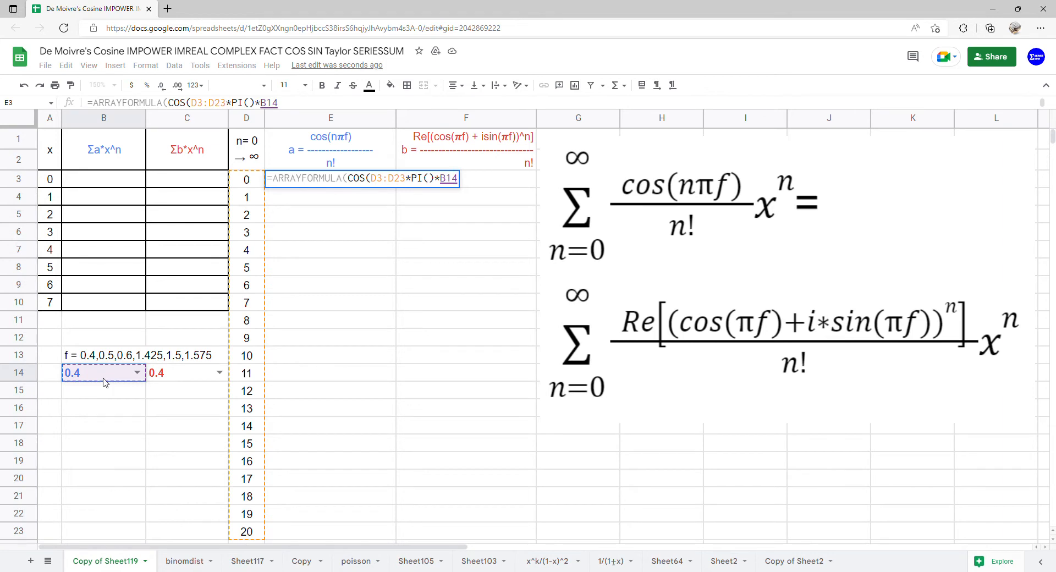
text()/)
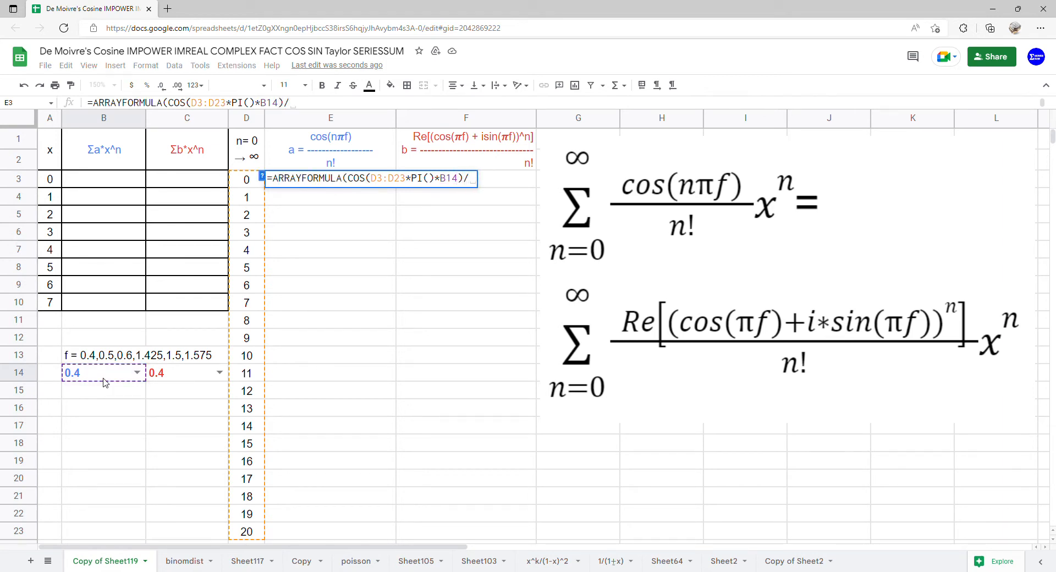
text(FACT()
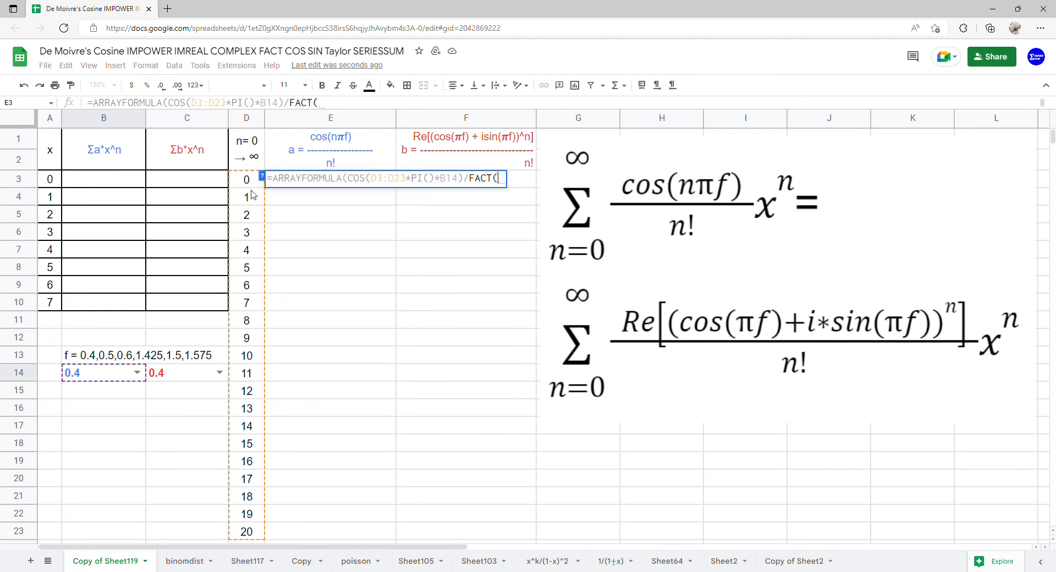
drag(245, 180, 240, 529)
key(Return)
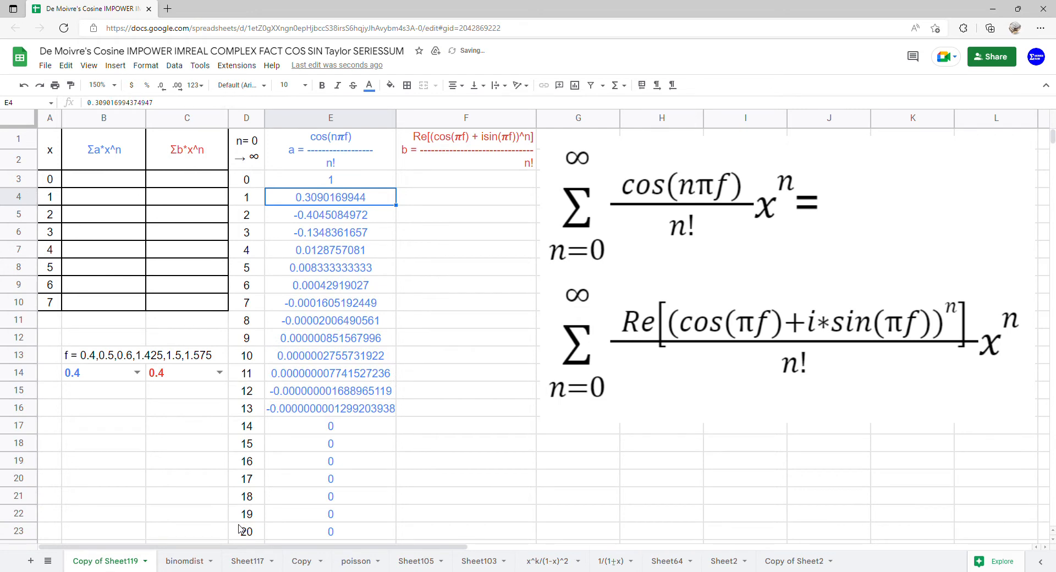
In B3 enter =ARRAYFORMULA(SERIESSUM(A3:A10,0,1,E3:E23))
click(106, 185)
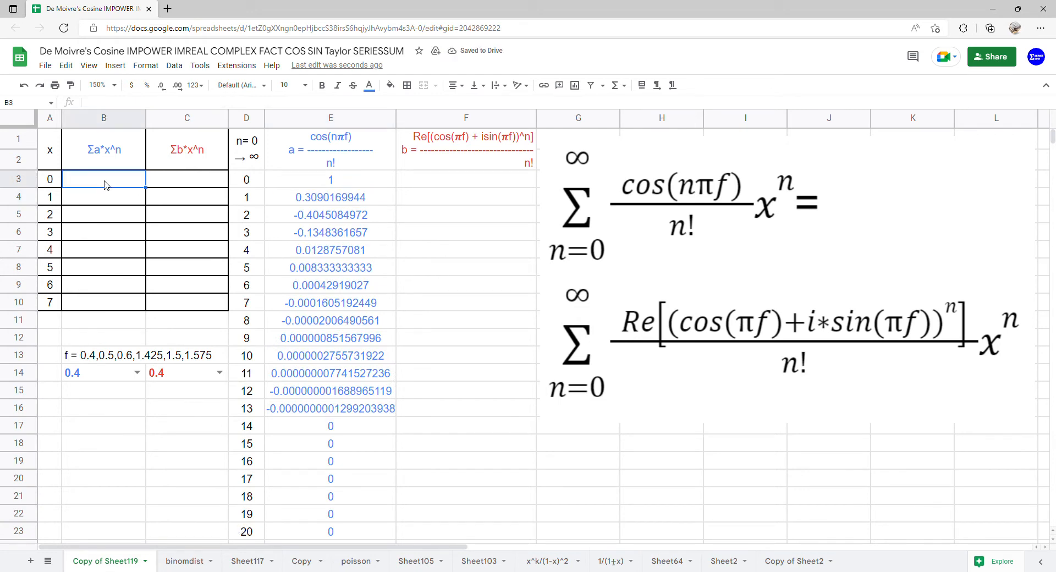
text(=arr)
key(Tab)
text(se)
key(Tab)
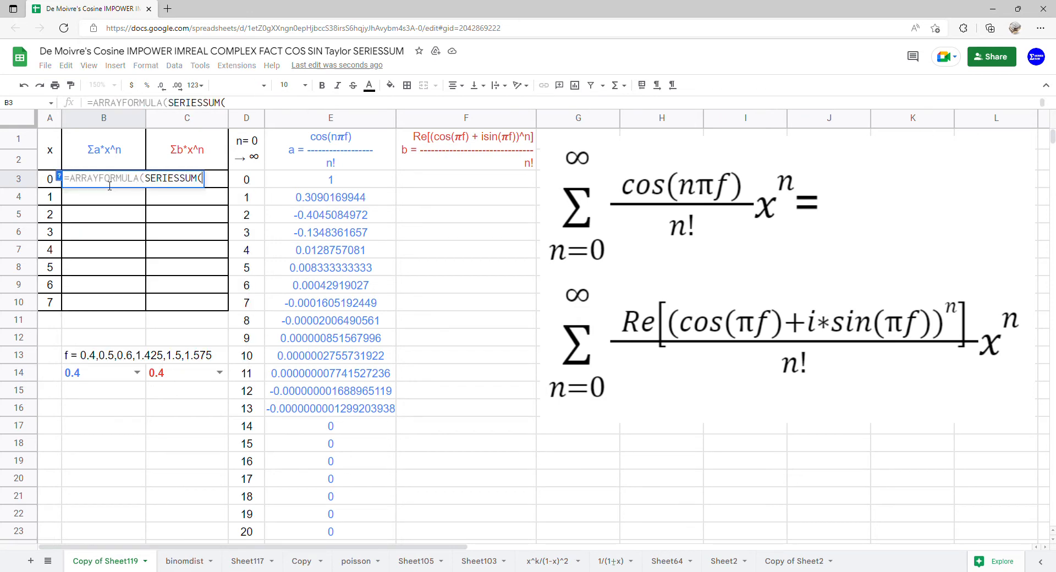
drag(49, 183, 48, 295)
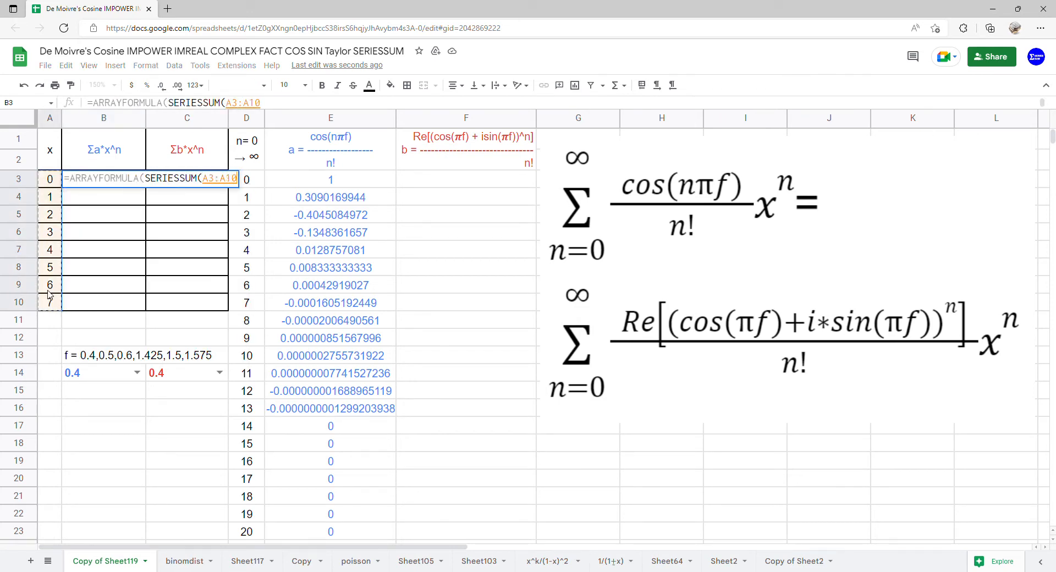
text(,0)
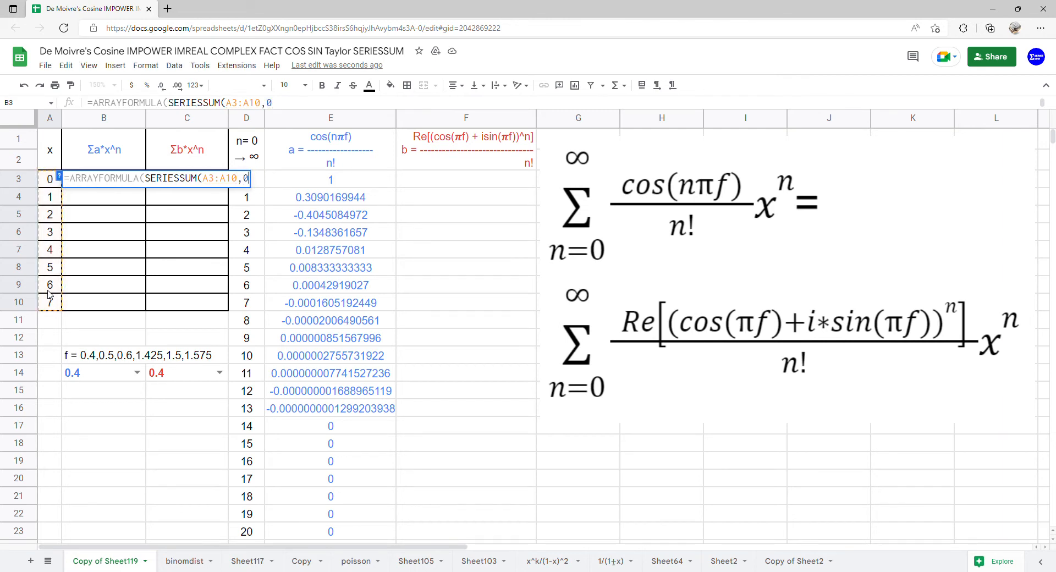
text(,1,)
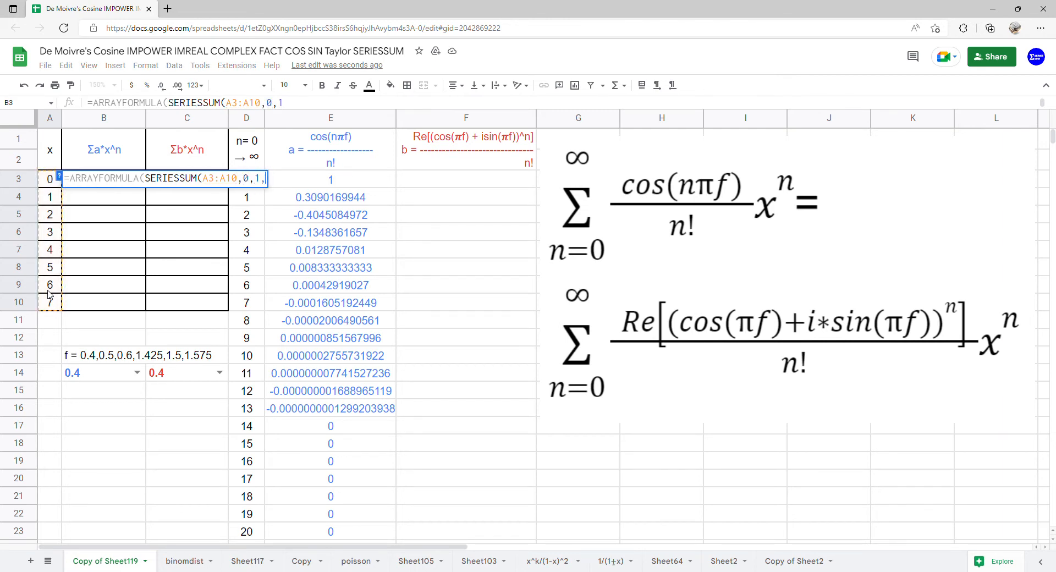
drag(334, 186, 329, 536)
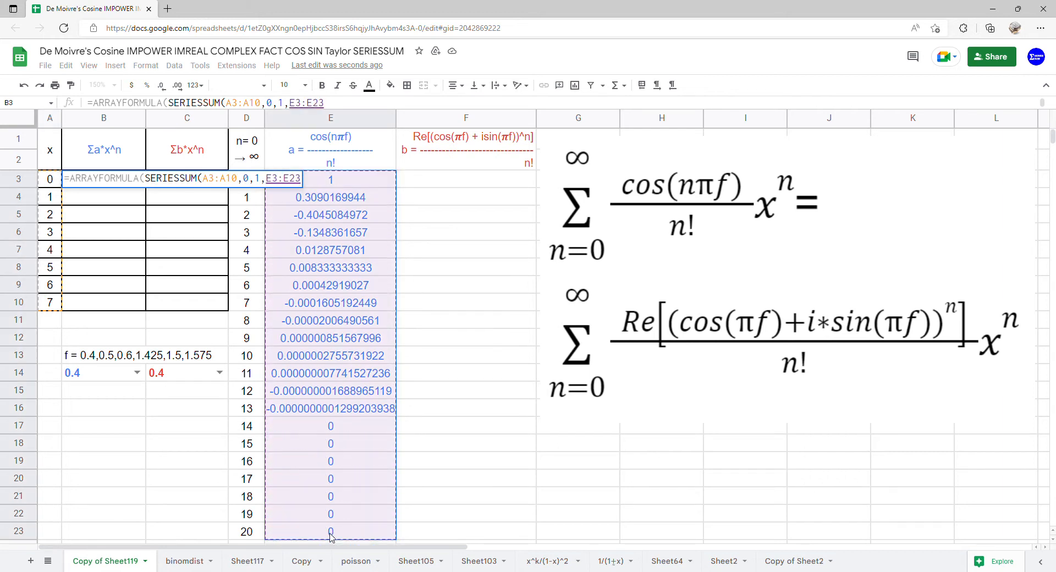
key(Return)
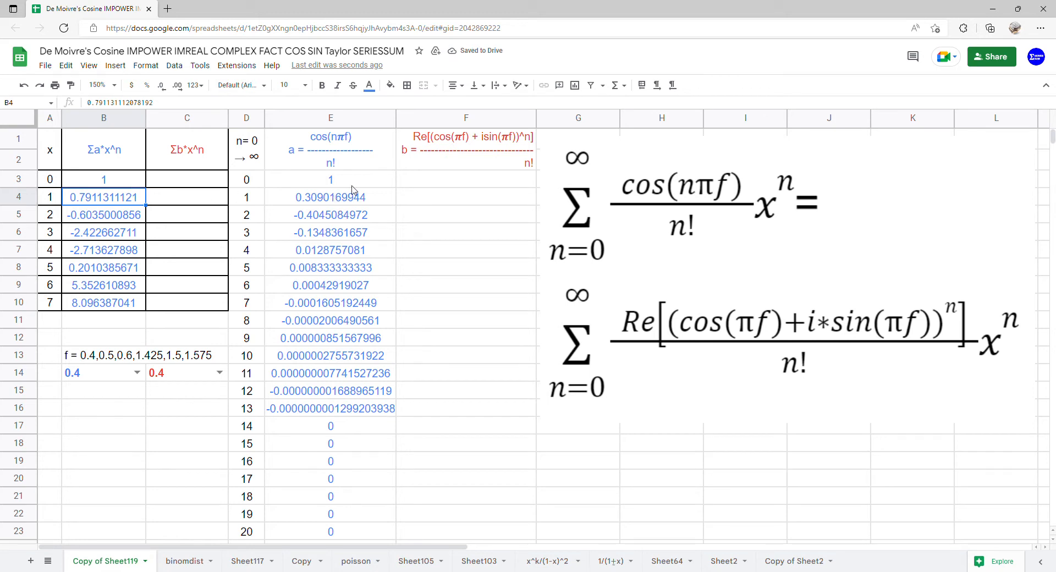
Begin F3's formula as =ARRAYFORMULA(COMPLEX(COS(PI()*C14) for the real part
click(417, 186)
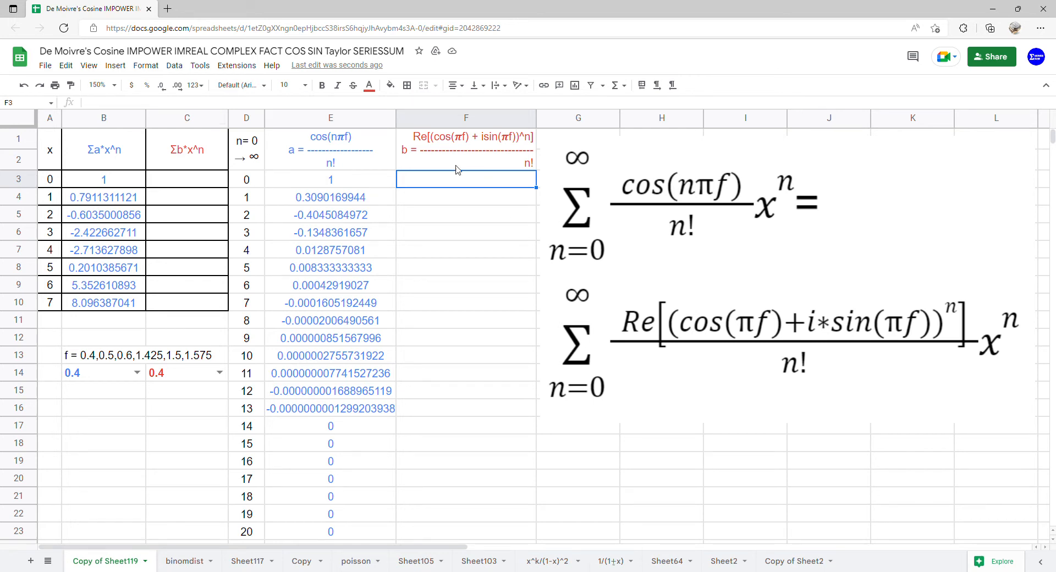
text(=)
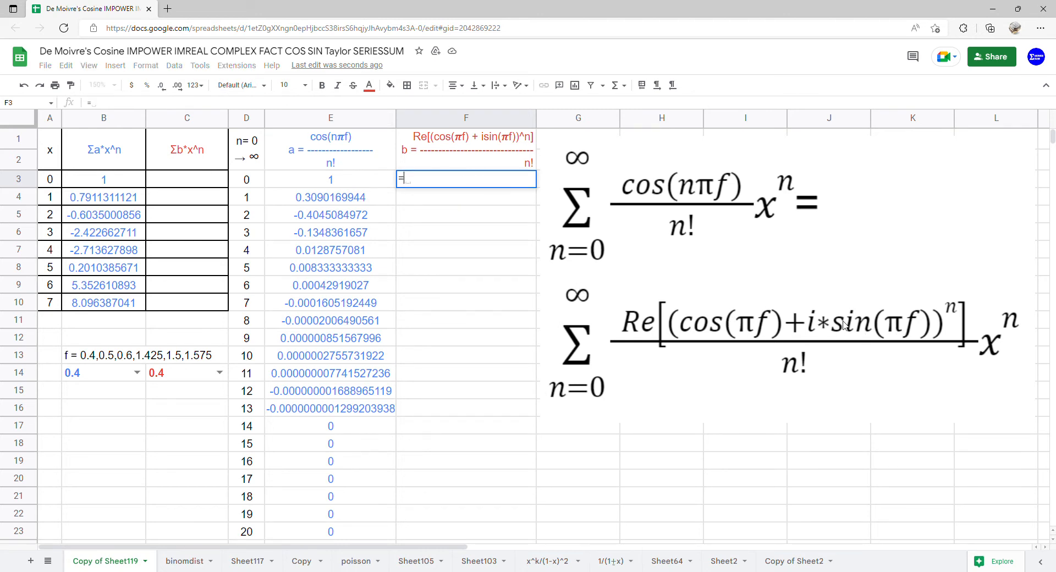
text(arrayf)
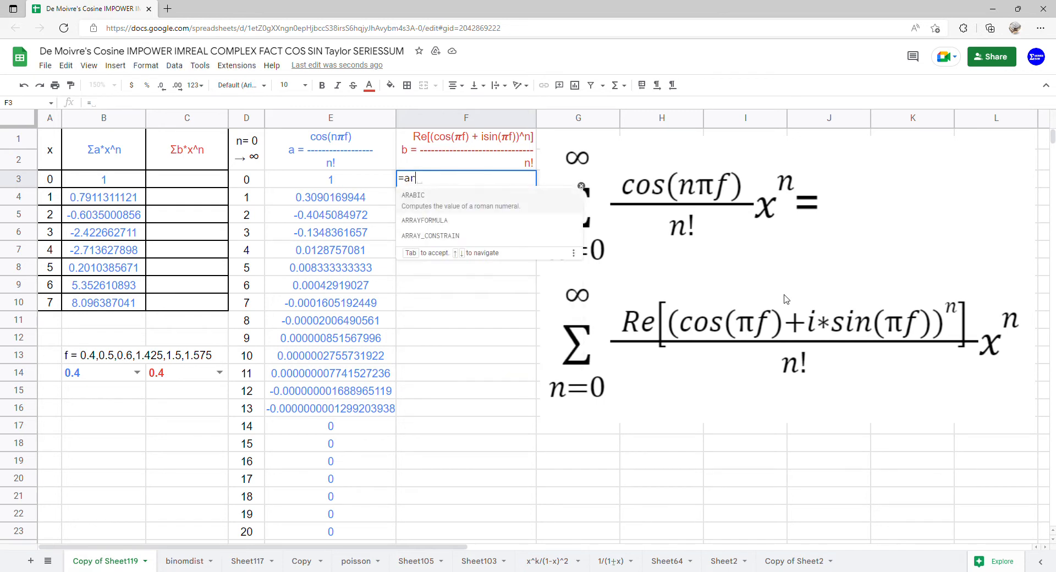
key(Tab)
text(comp)
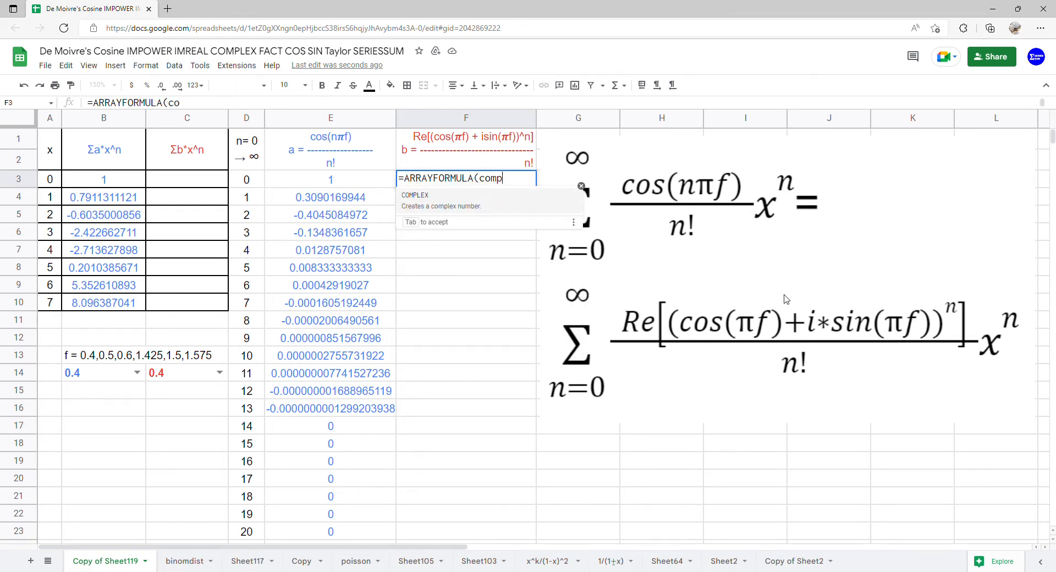
text(le)
key(Tab)
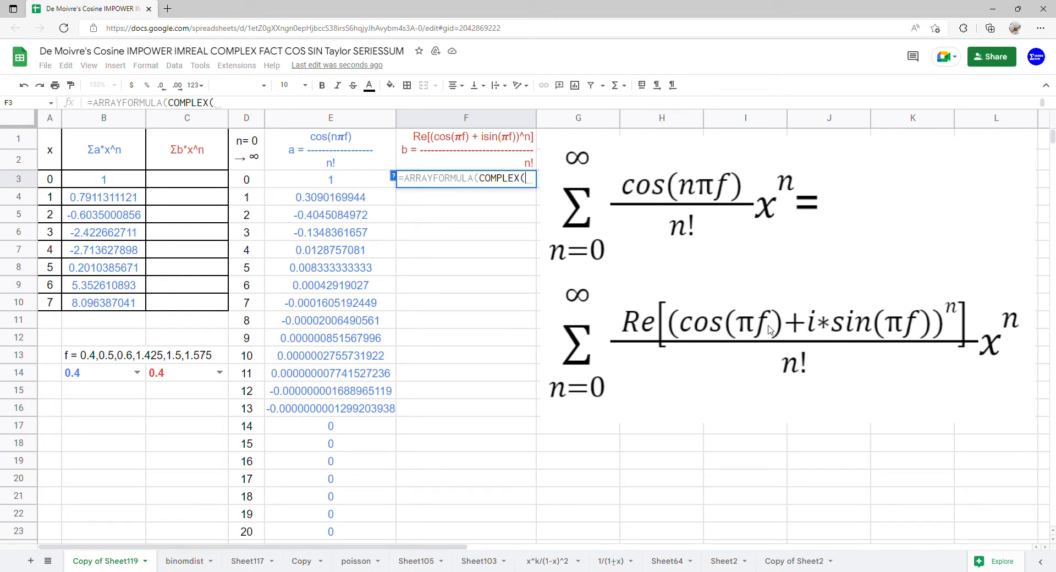
text(cos)
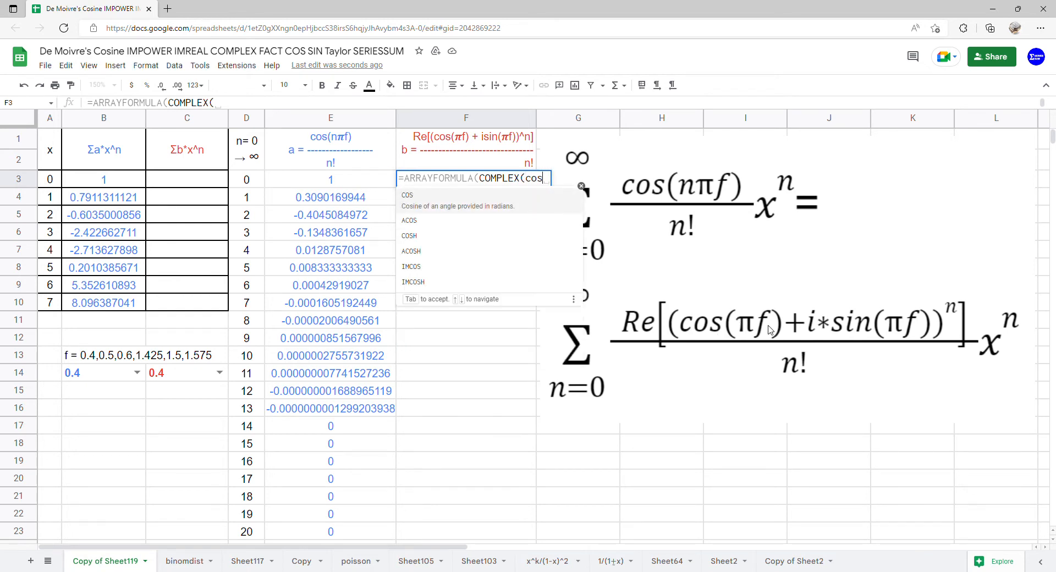
key(Tab)
text(pi)
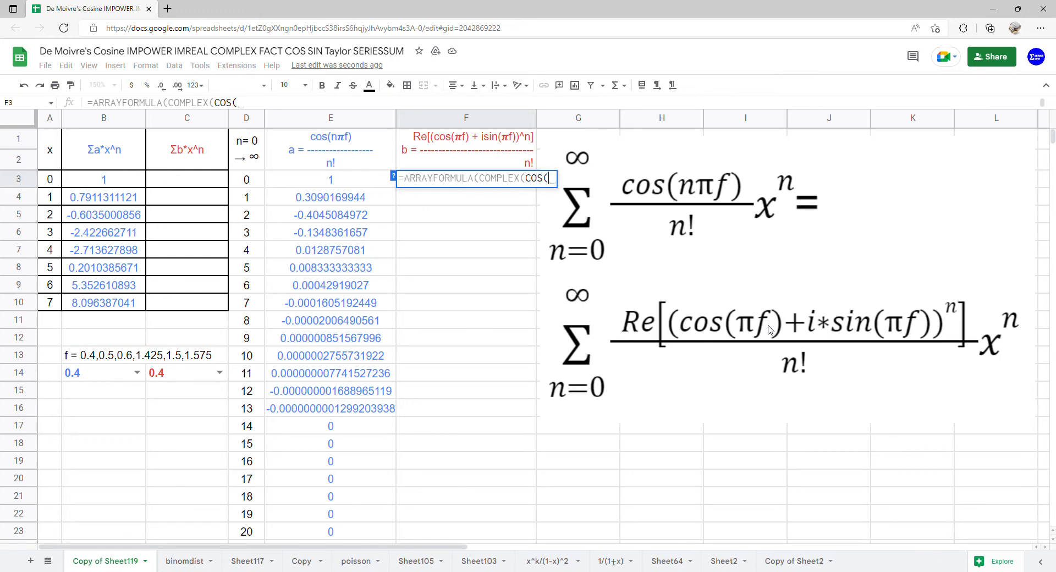
key(Tab)
text()*)
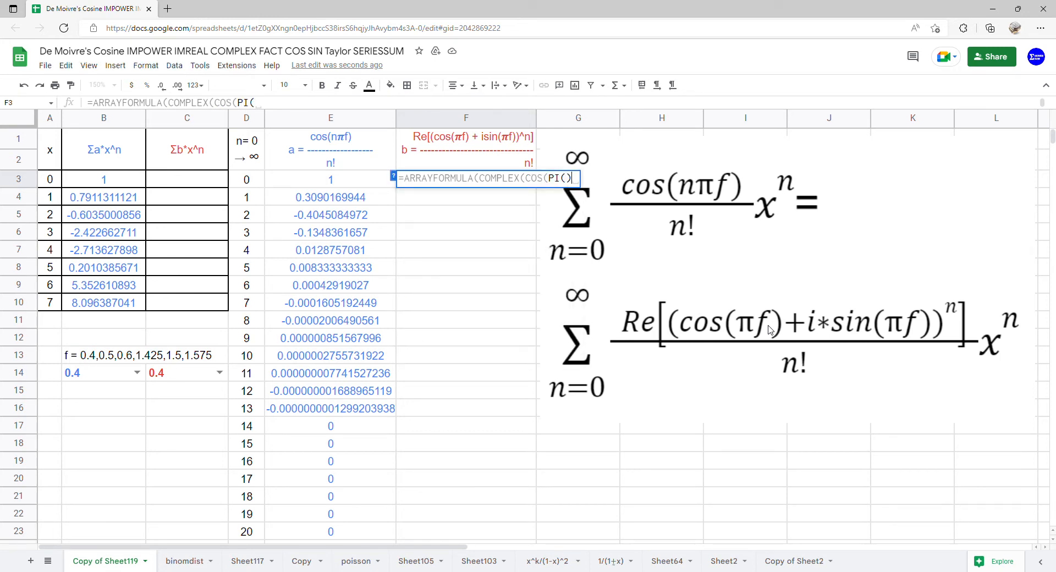
click(193, 378)
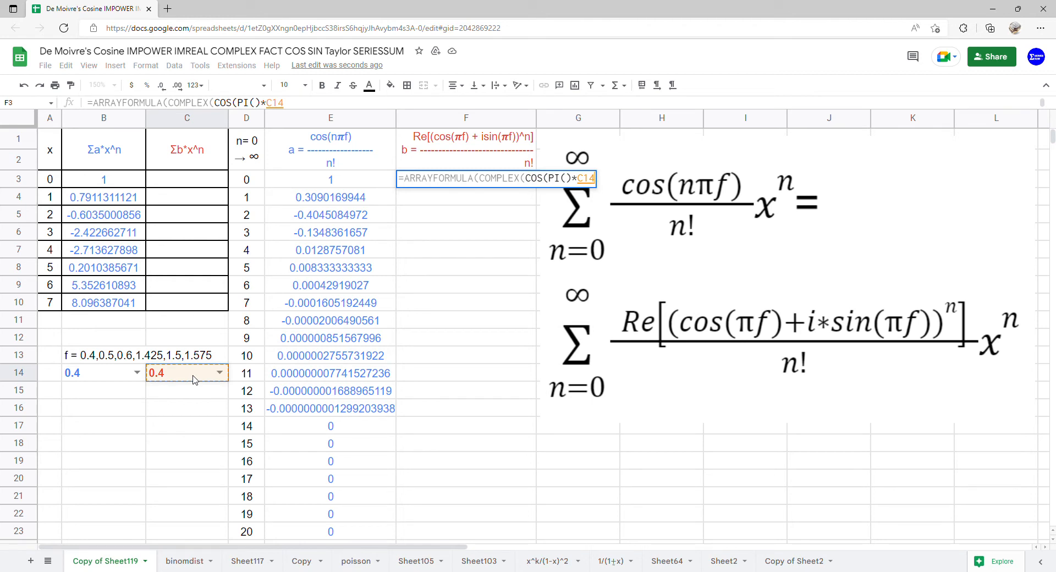
Add SIN(PI()*C14) as the imaginary part, fix the parentheses and commit F3
text(,)
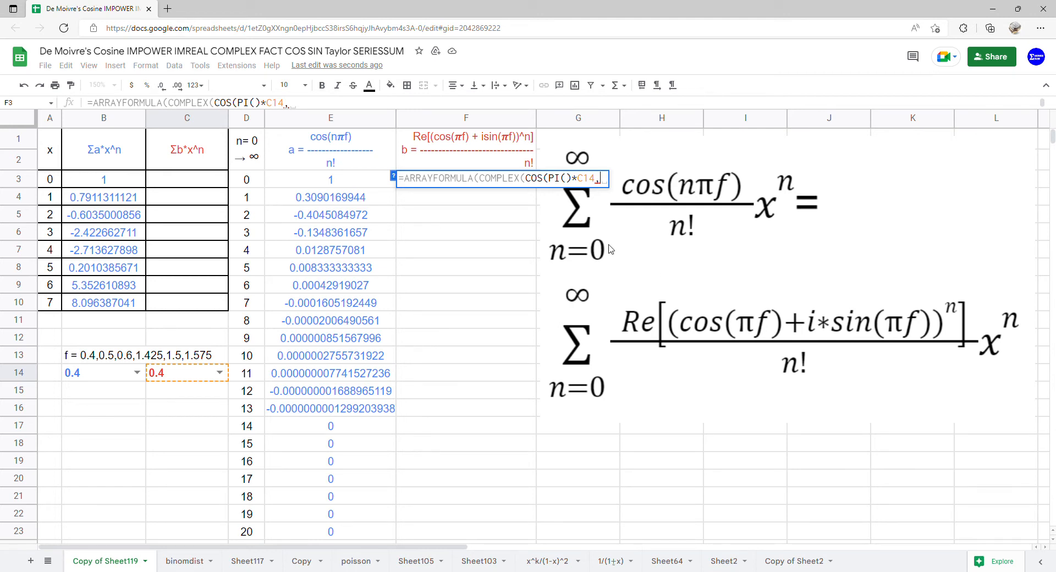
text(SIN()
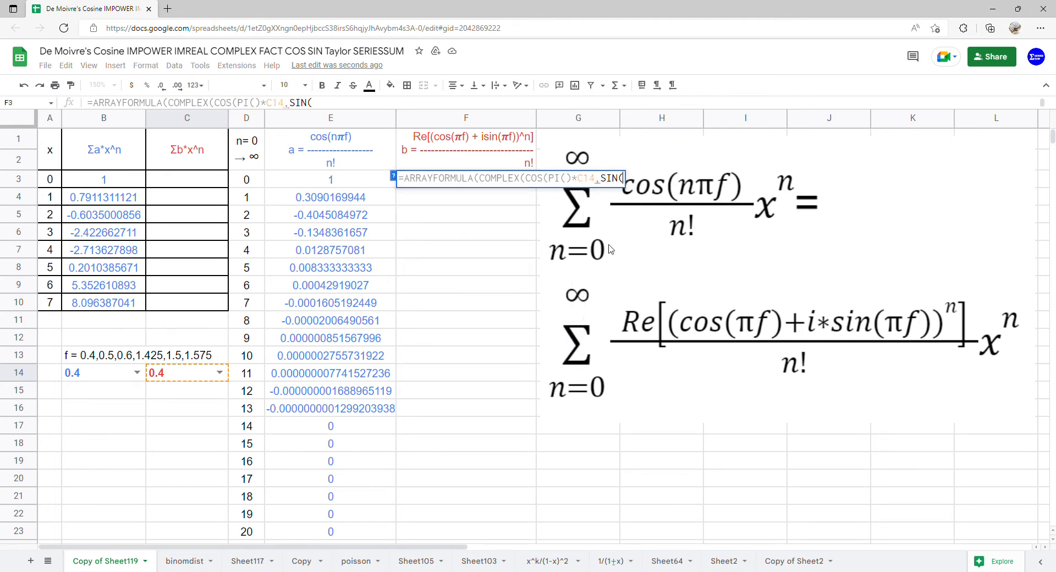
text(PI()
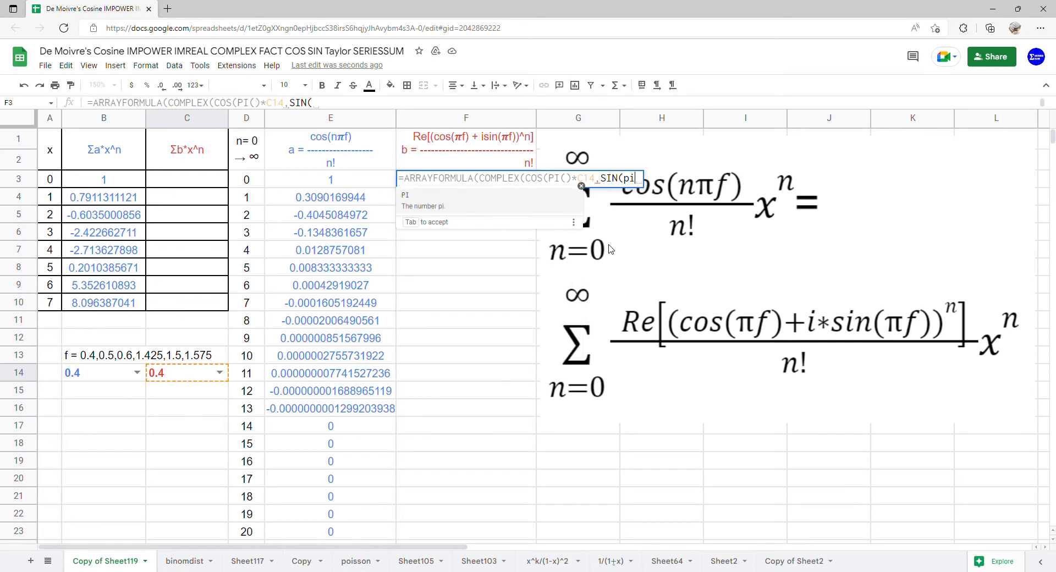
text()*)
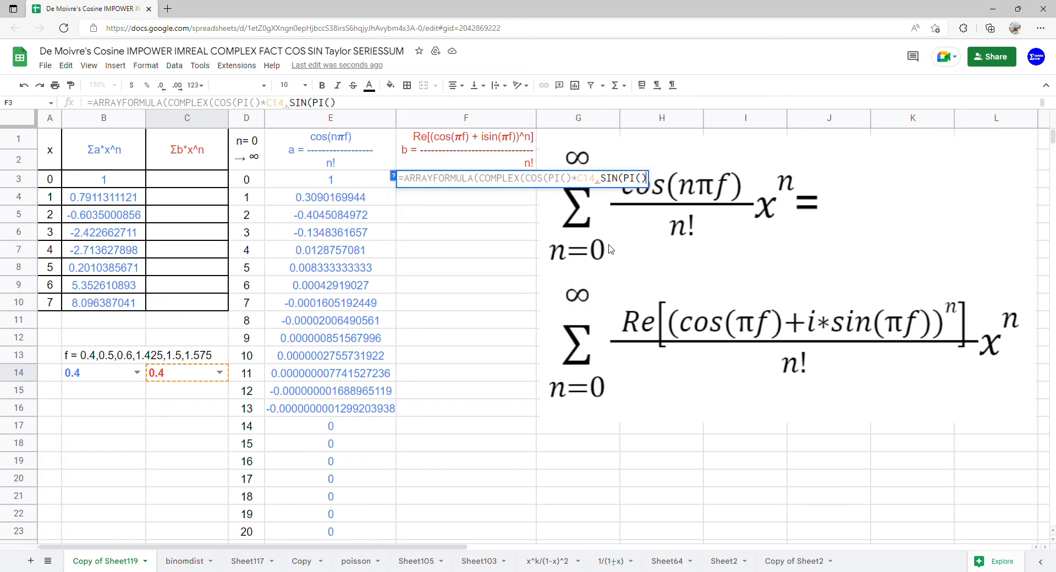
click(171, 374)
text())
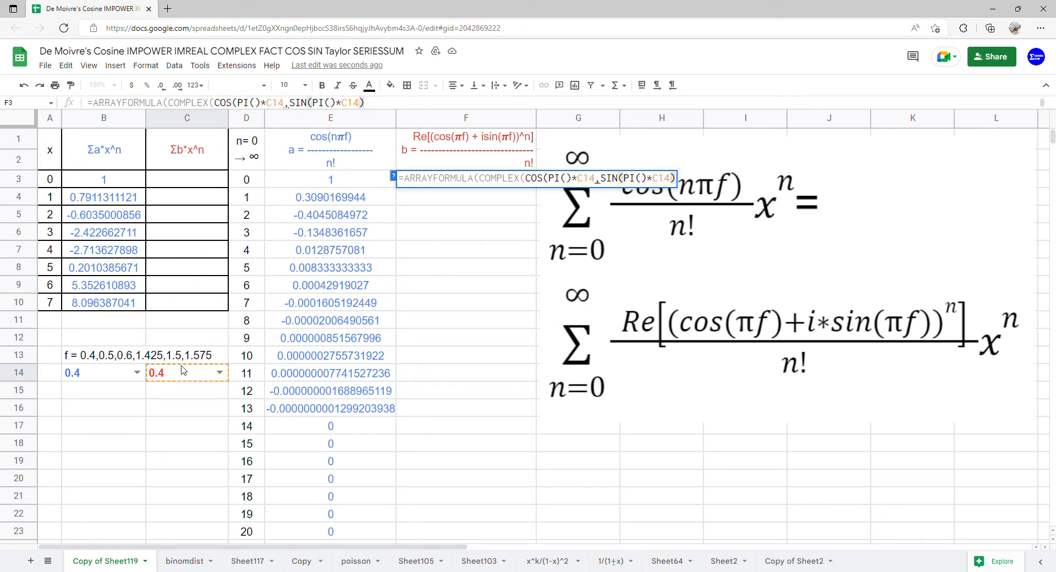
click(597, 183)
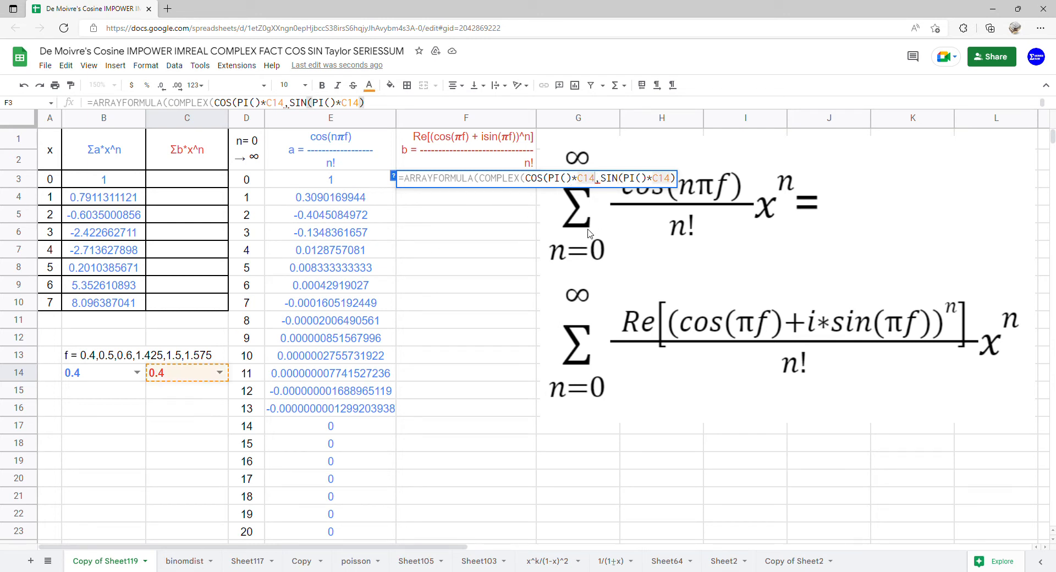
text())
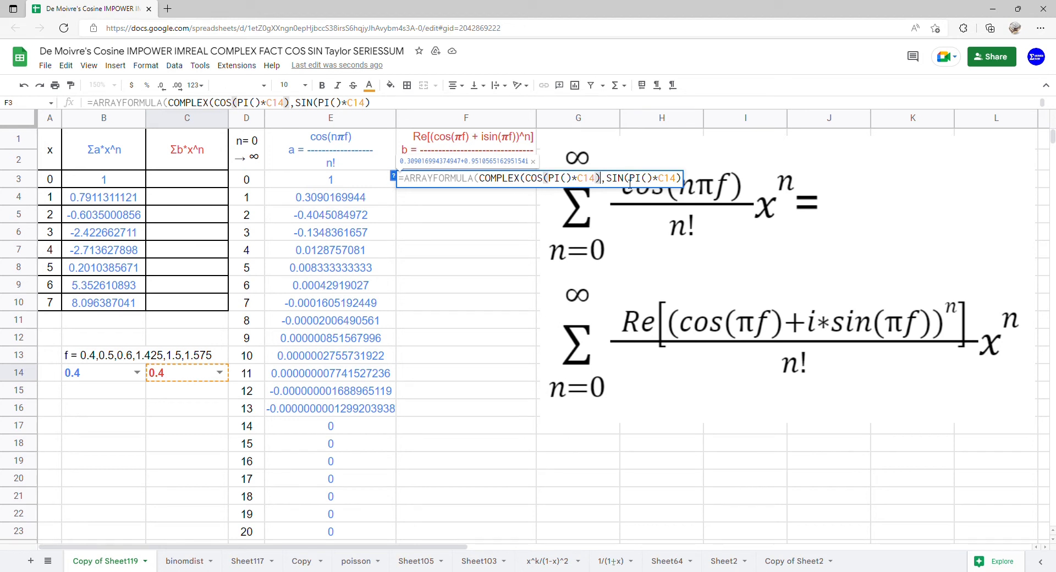
click(682, 179)
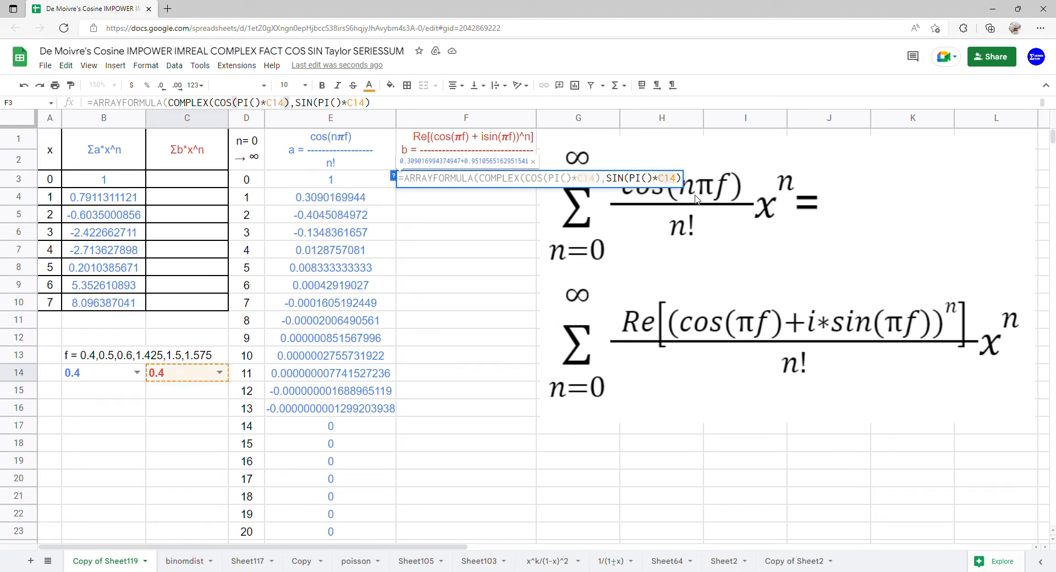
key(Return)
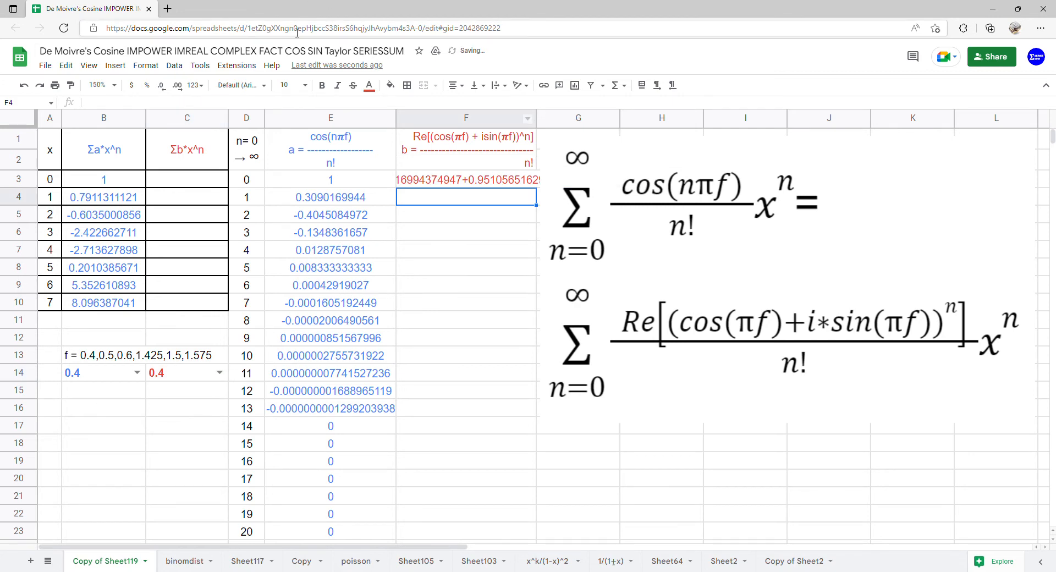
click(446, 185)
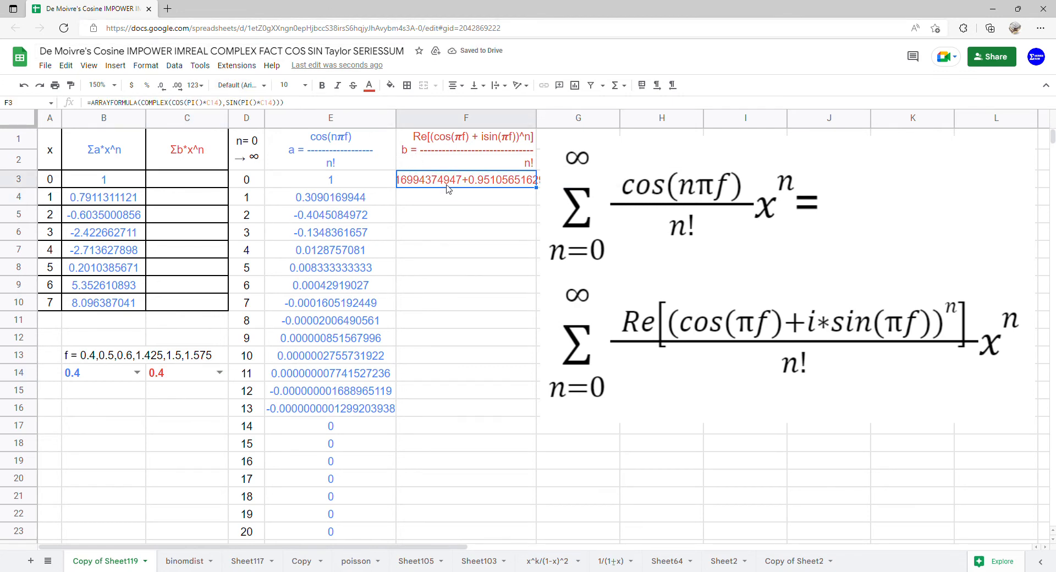
Wrap F3's COMPLEX(...) in IMPOWER with D3:D23 as the exponent
double_click(447, 187)
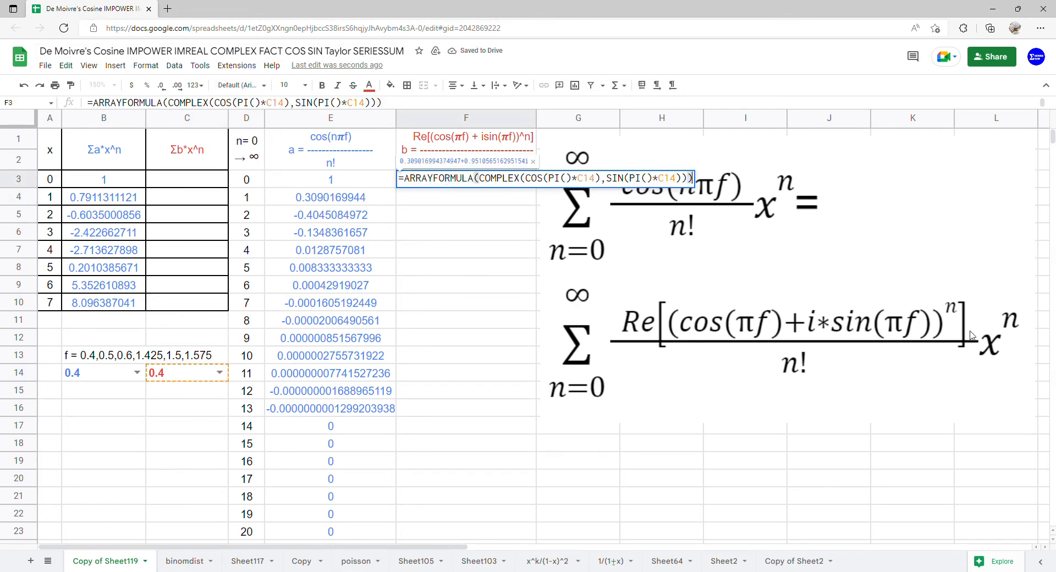
click(478, 185)
text(imp)
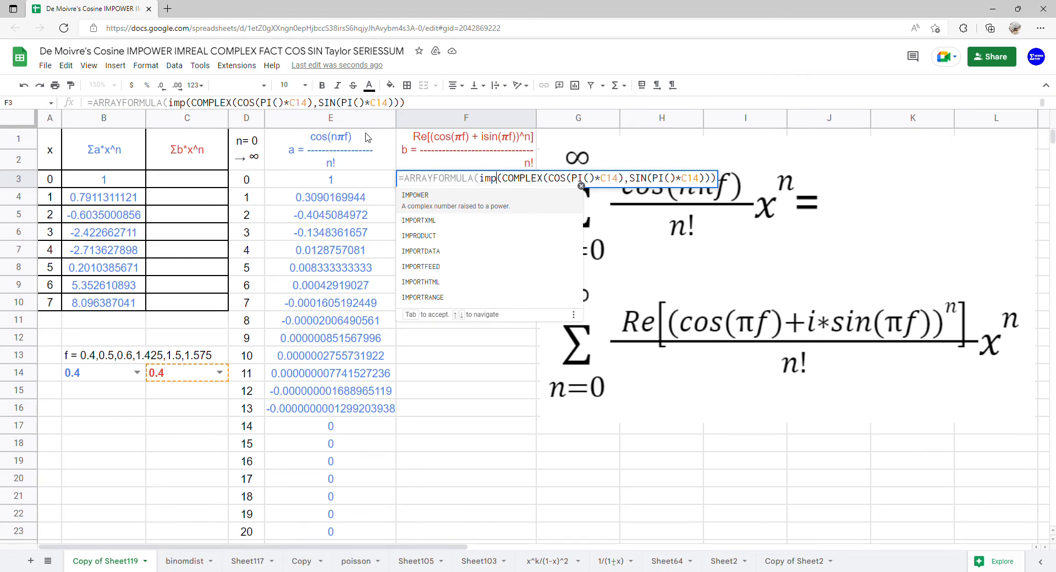
click(428, 202)
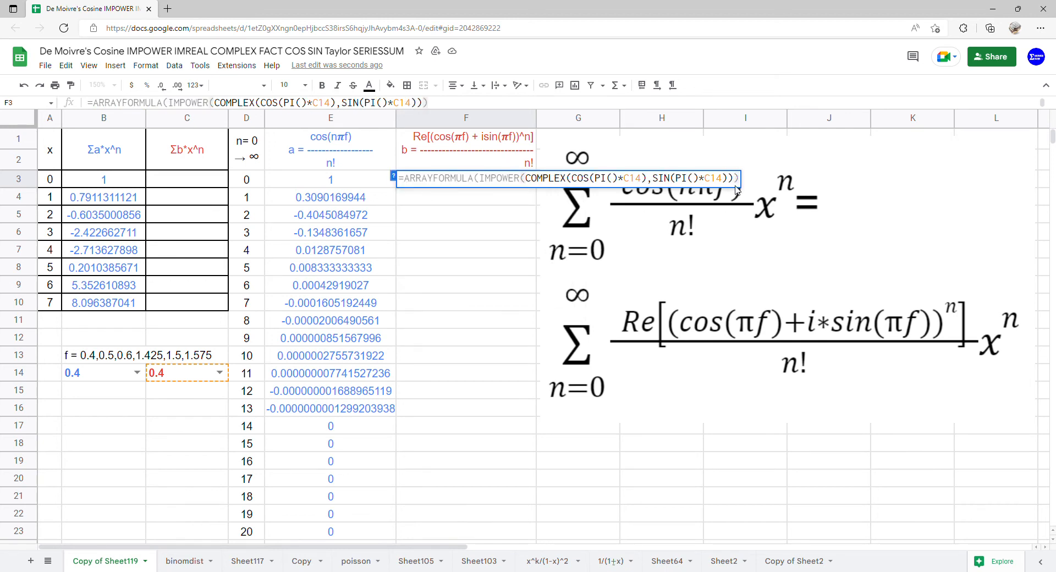
text(),)
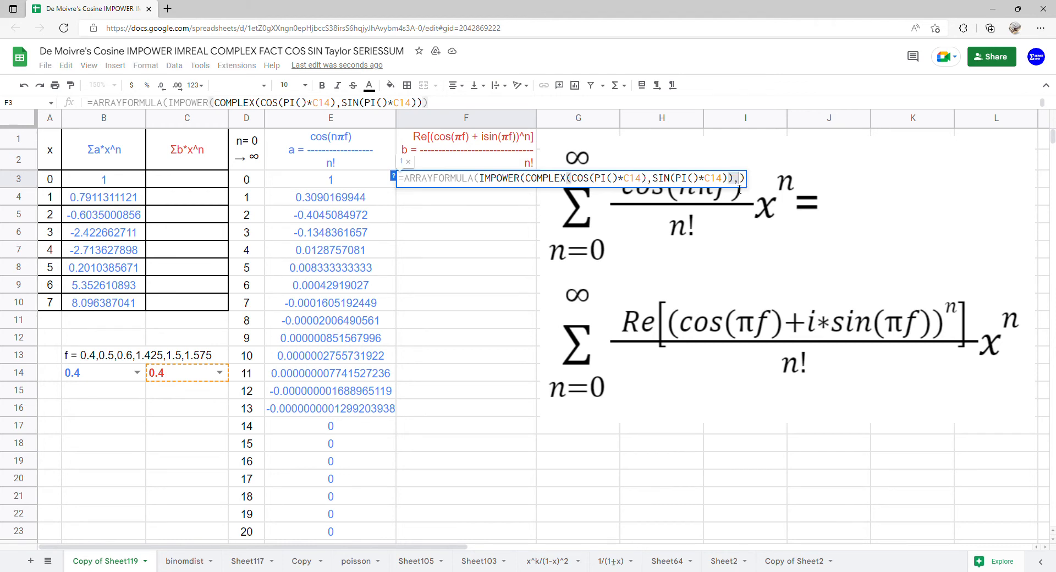
drag(246, 180, 242, 531)
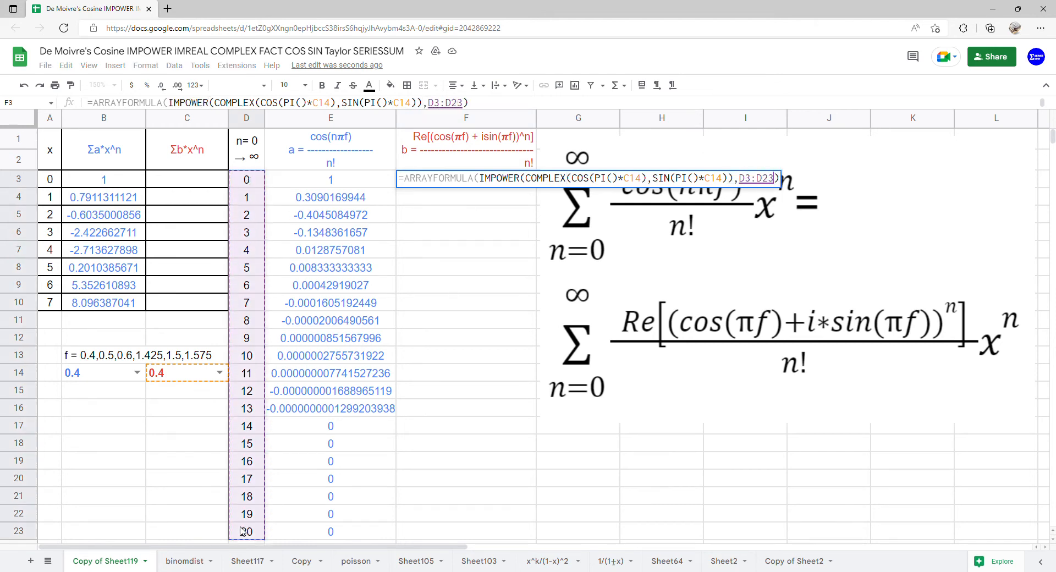
key(Return)
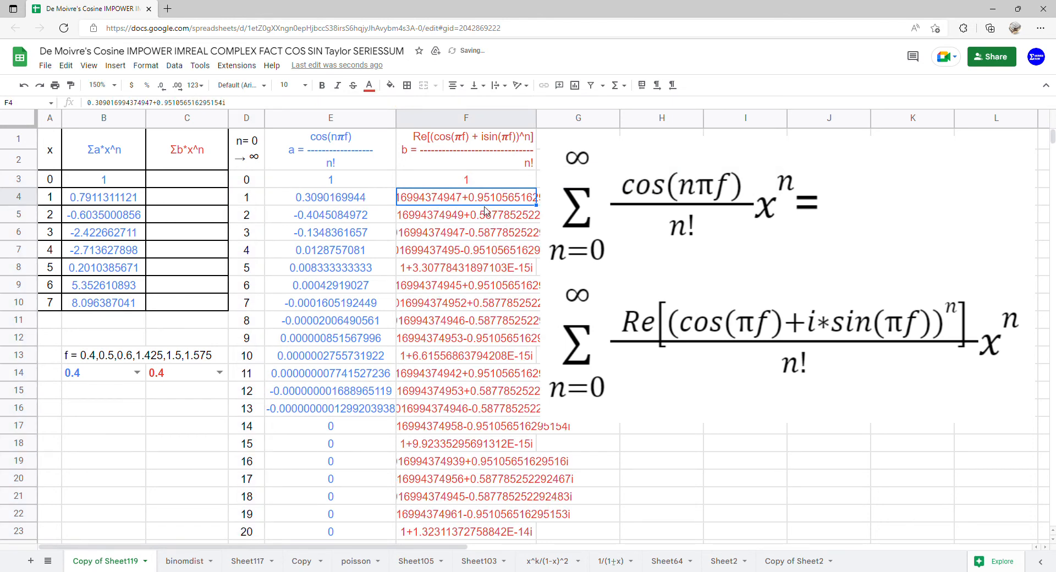
Wrap F3's IMPOWER expression in IMREAL to keep only the real parts
click(486, 186)
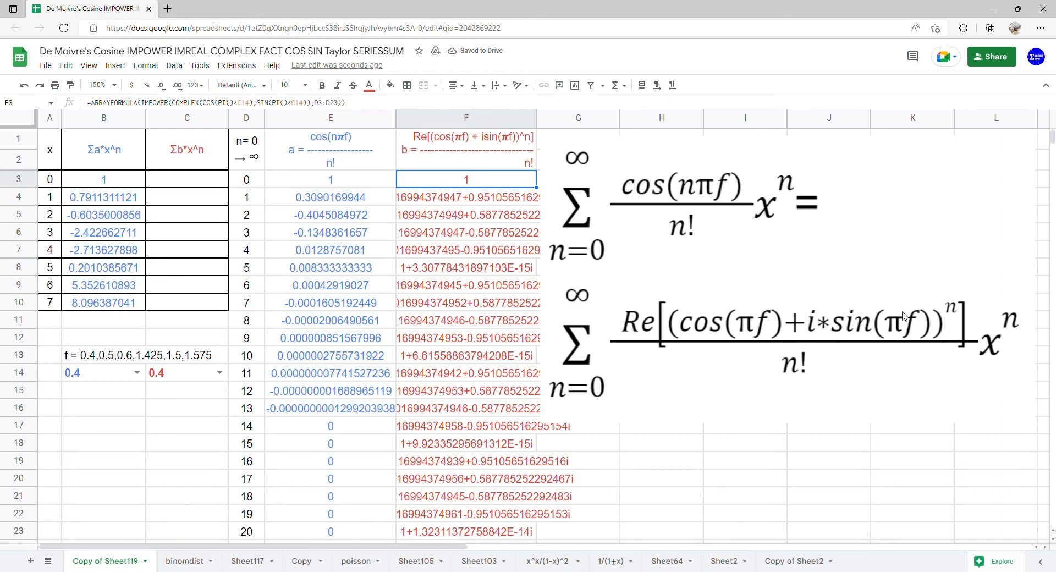
double_click(447, 186)
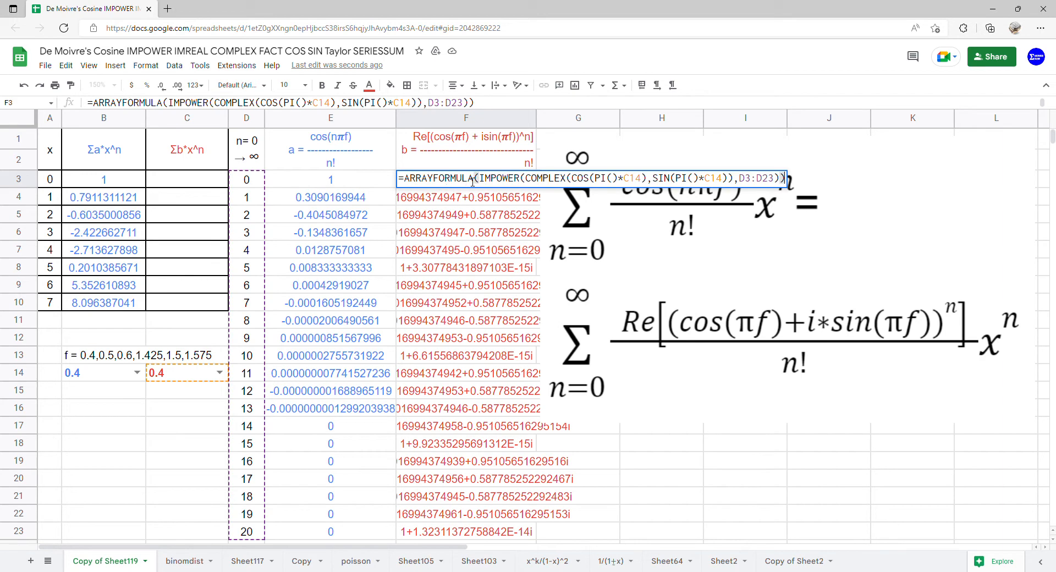
click(476, 179)
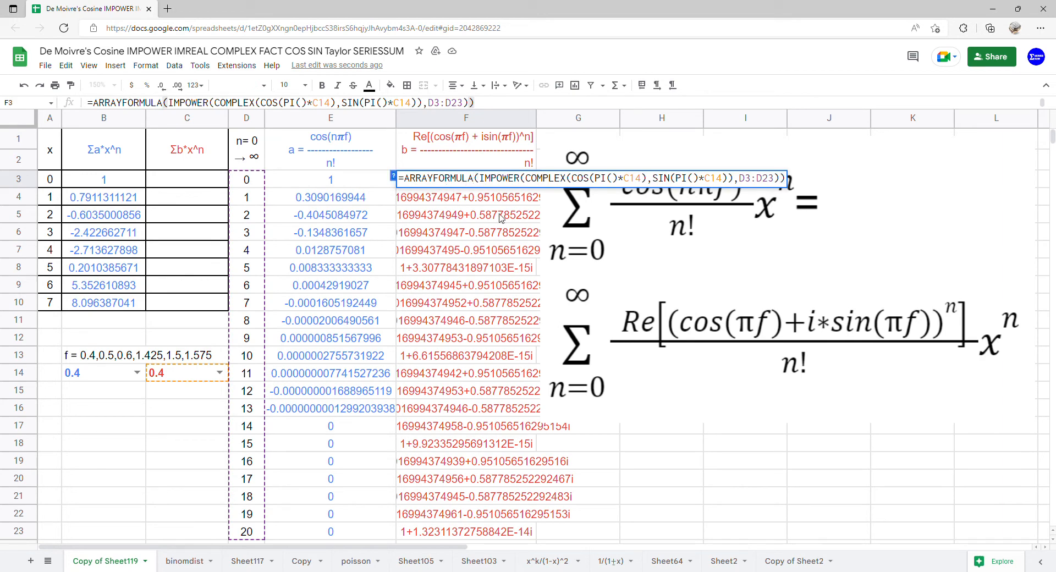
text((imre)
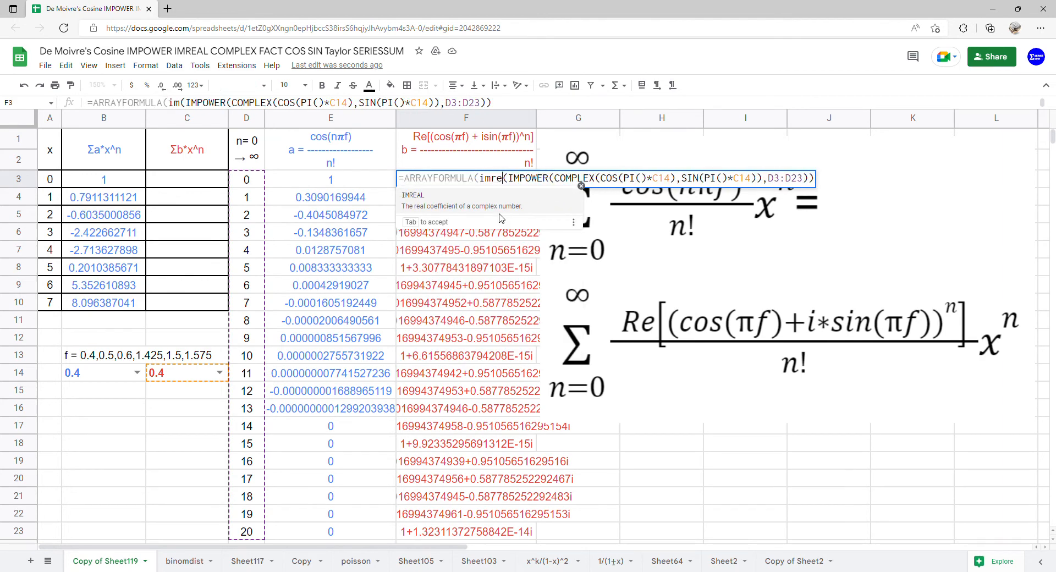
key(Tab)
key(Return)
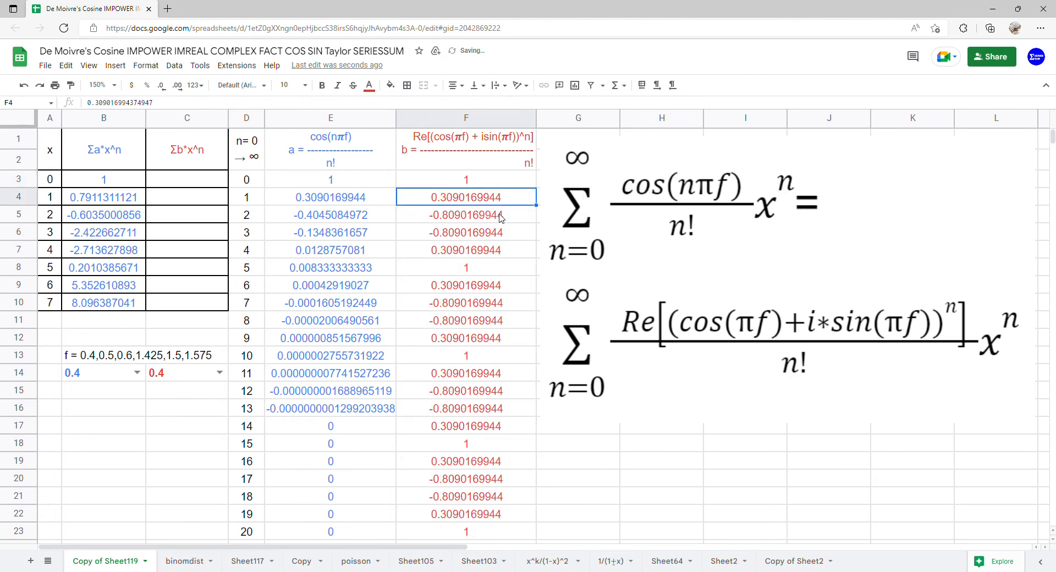
Append /FACT(D3:D23) inside F3's ARRAYFORMULA to divide by n!
click(486, 183)
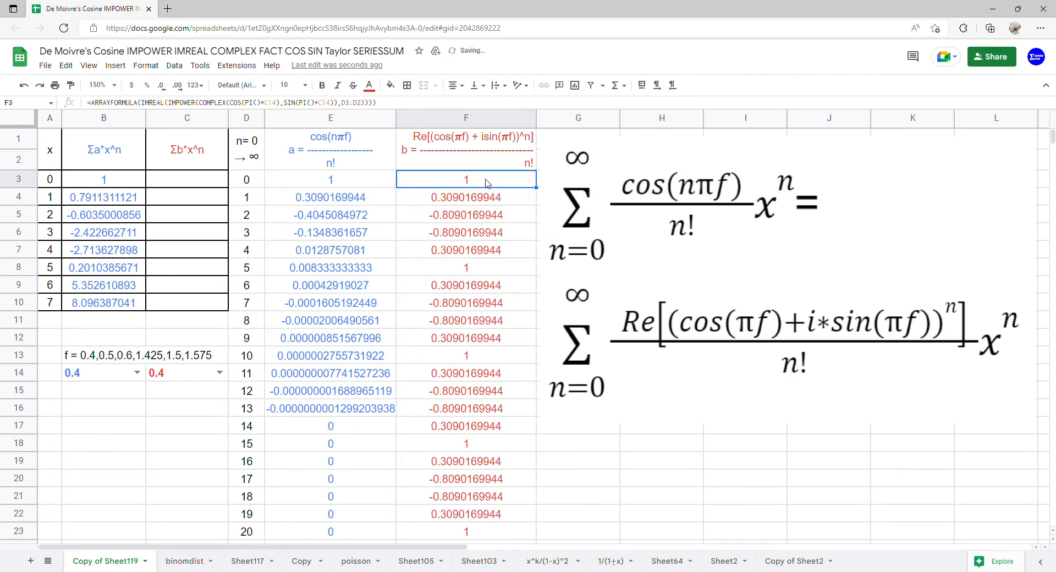
key(Return)
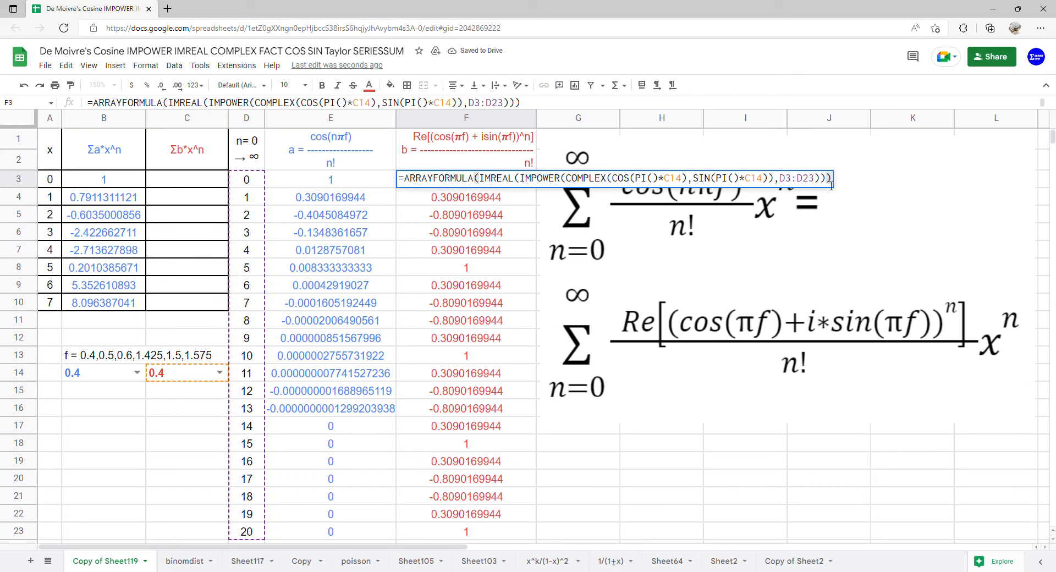
key(Left)
text(/)
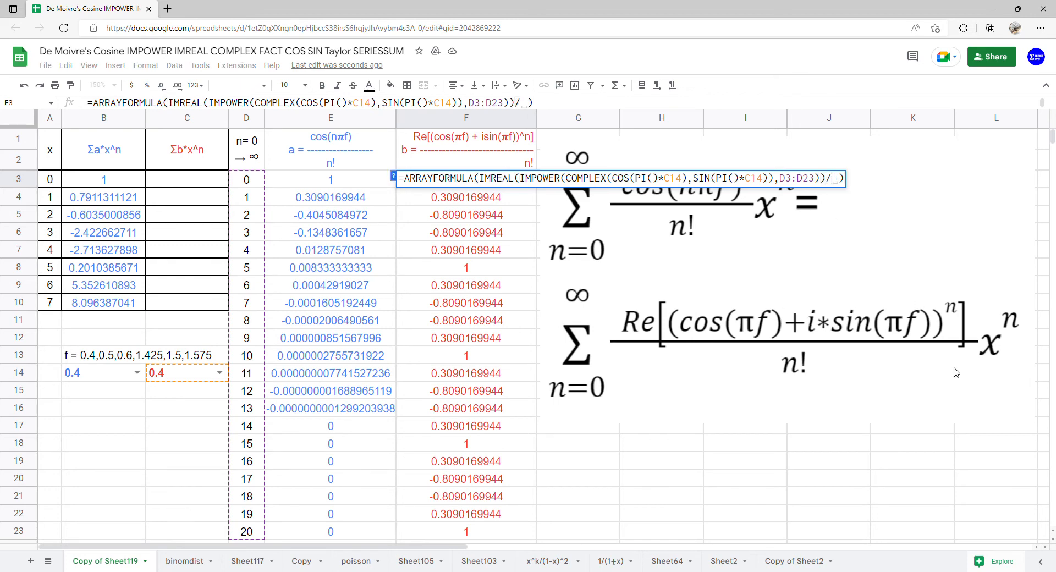
text(FACT()
key(Left)
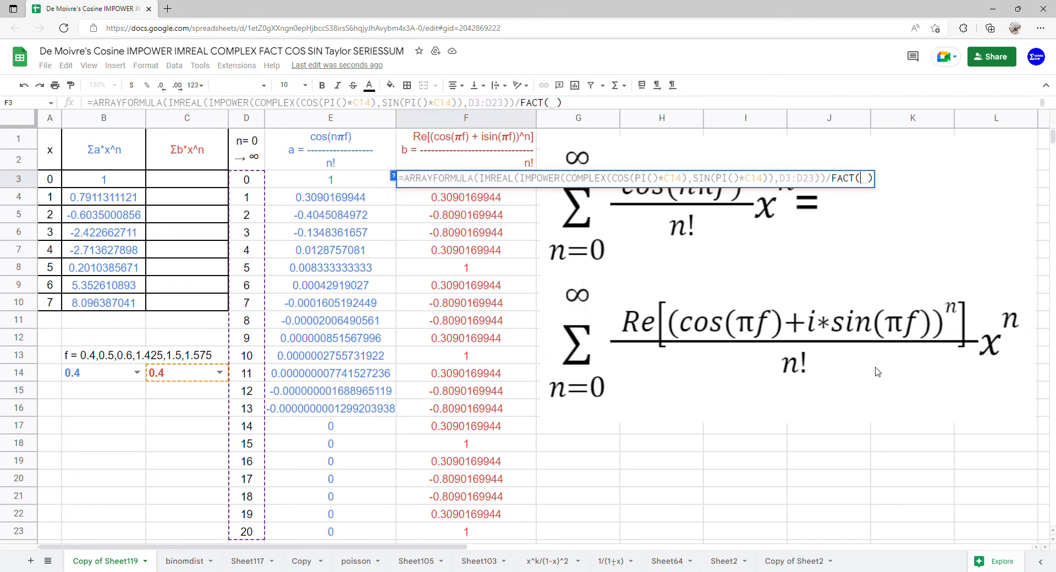
drag(246, 186, 249, 533)
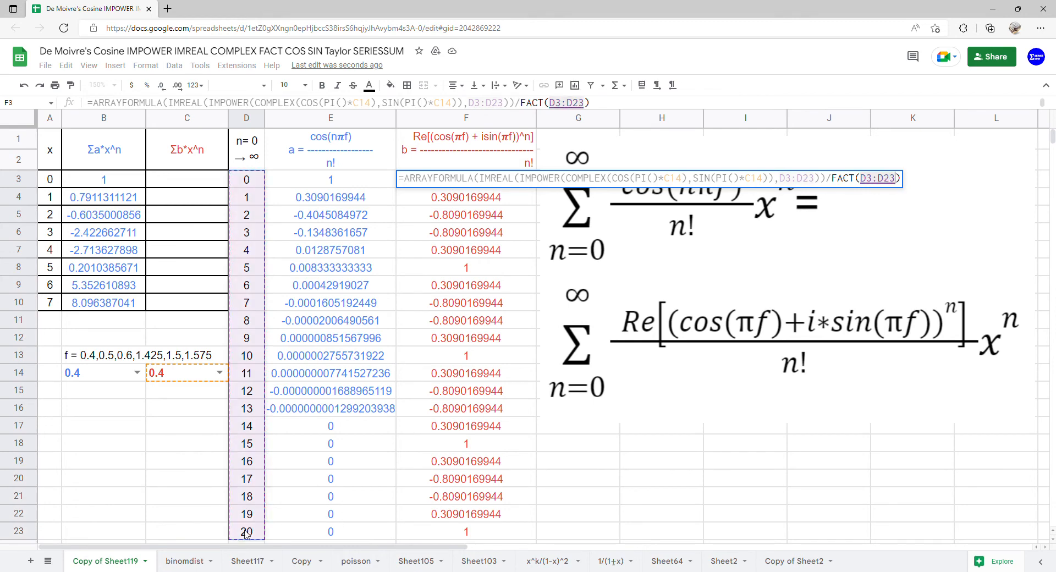
key(Return)
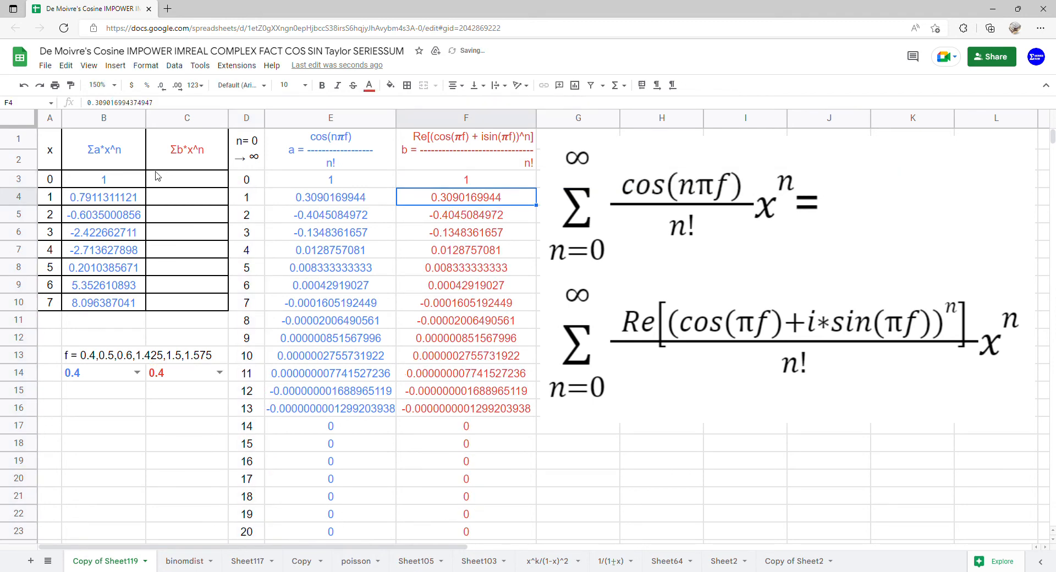
In C3 enter =ARRAYFORMULA(SERIESSUM(A3:A10,0,1,F3:F23))
drag(284, 175, 448, 536)
click(198, 182)
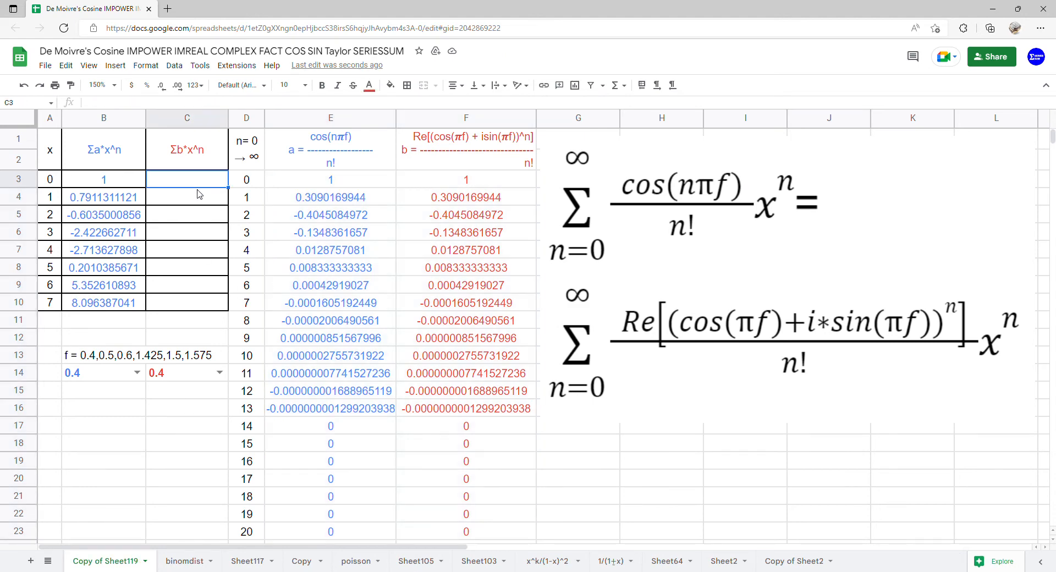
text(=arr)
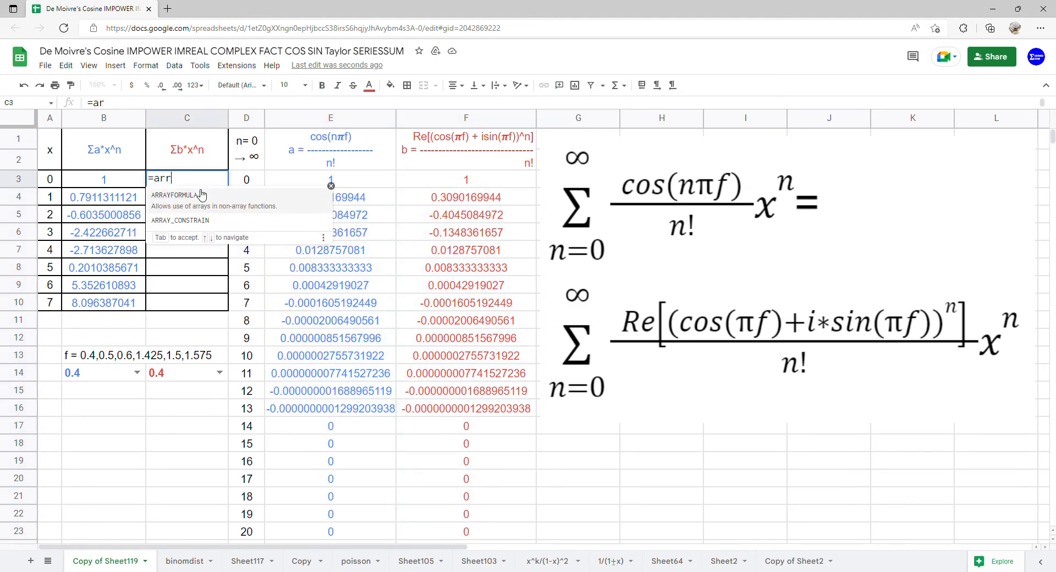
key(Tab)
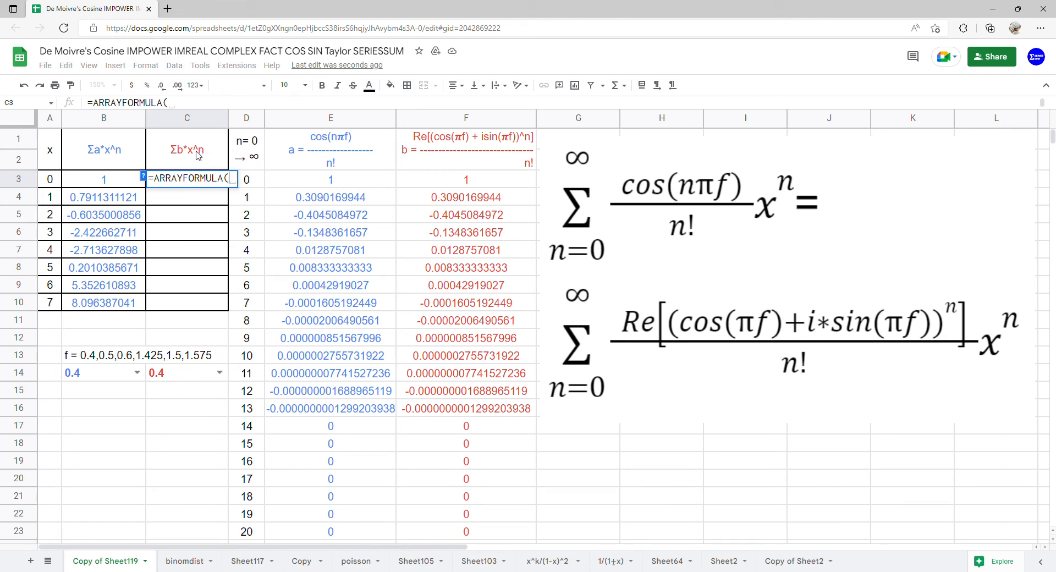
text(ser)
key(Tab)
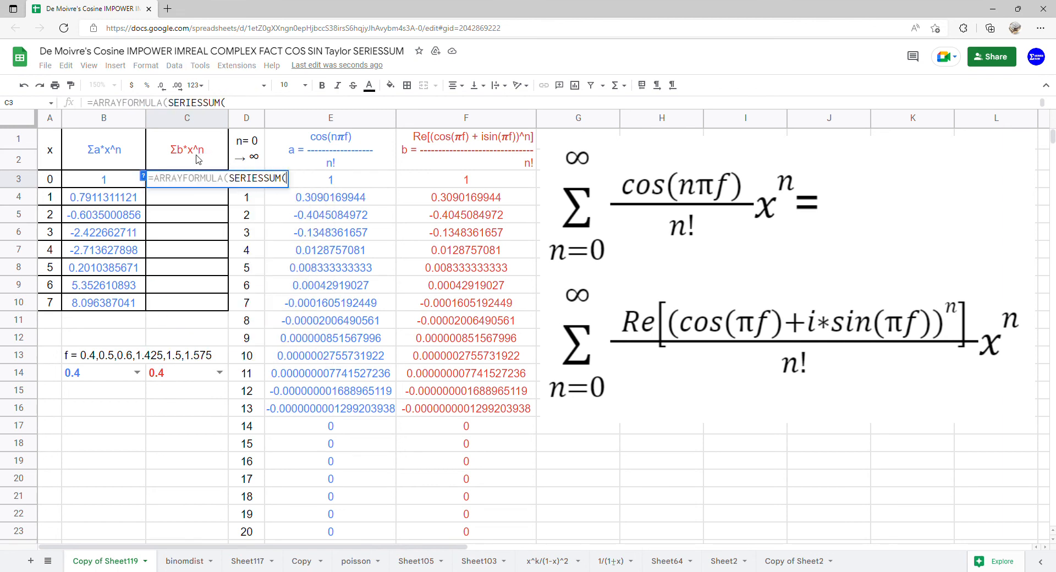
drag(49, 179, 51, 303)
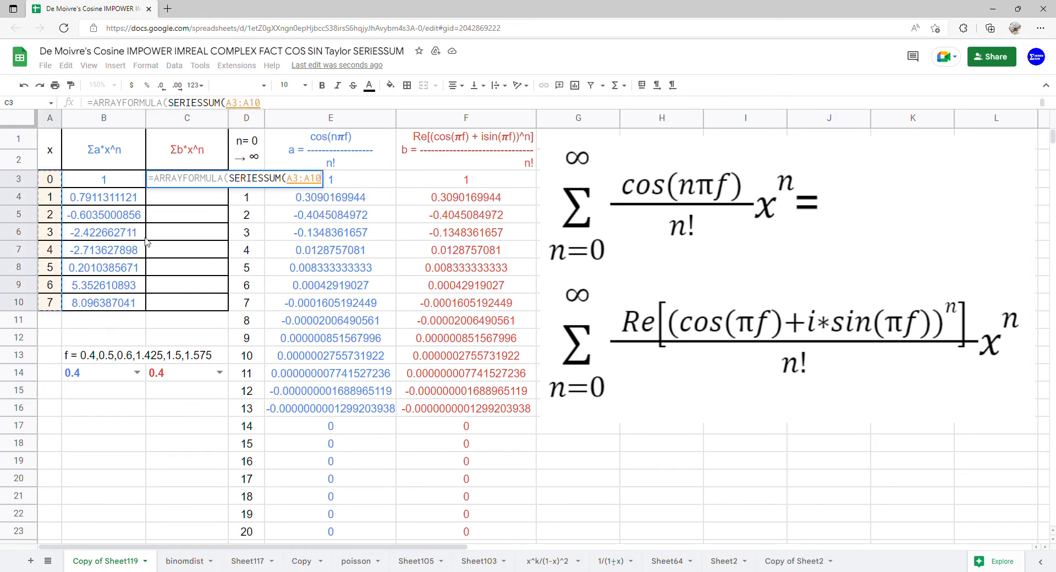
text(,0,1,)
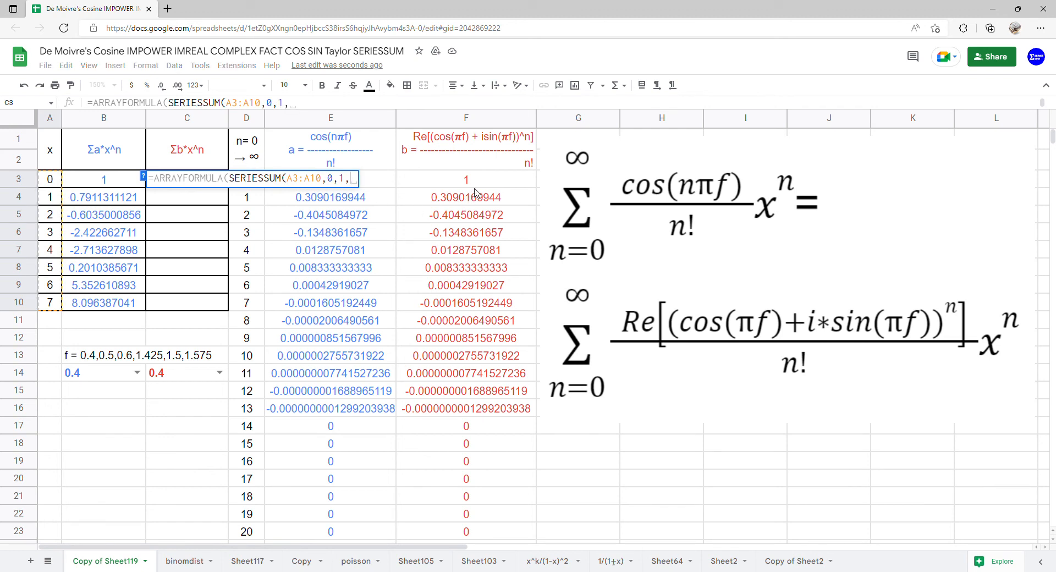
drag(478, 181, 486, 532)
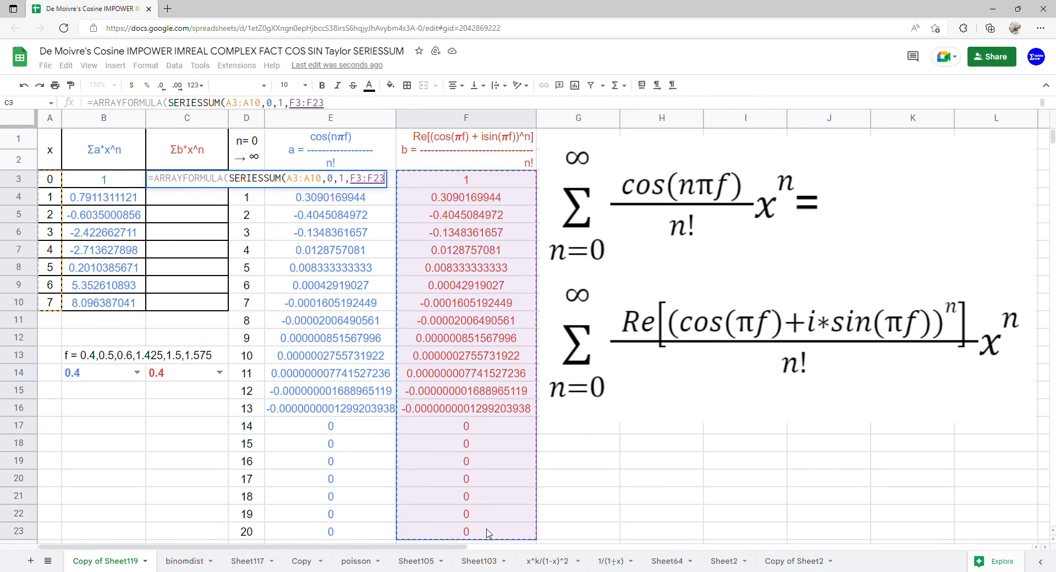
key(Return)
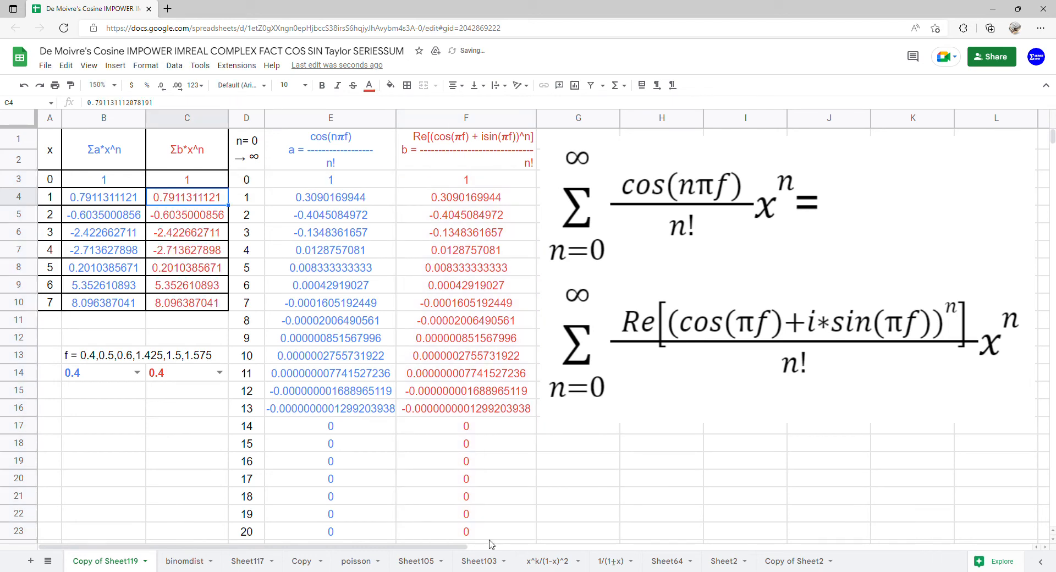
Insert a chart from the table A1:C10
drag(60, 160, 165, 302)
click(111, 71)
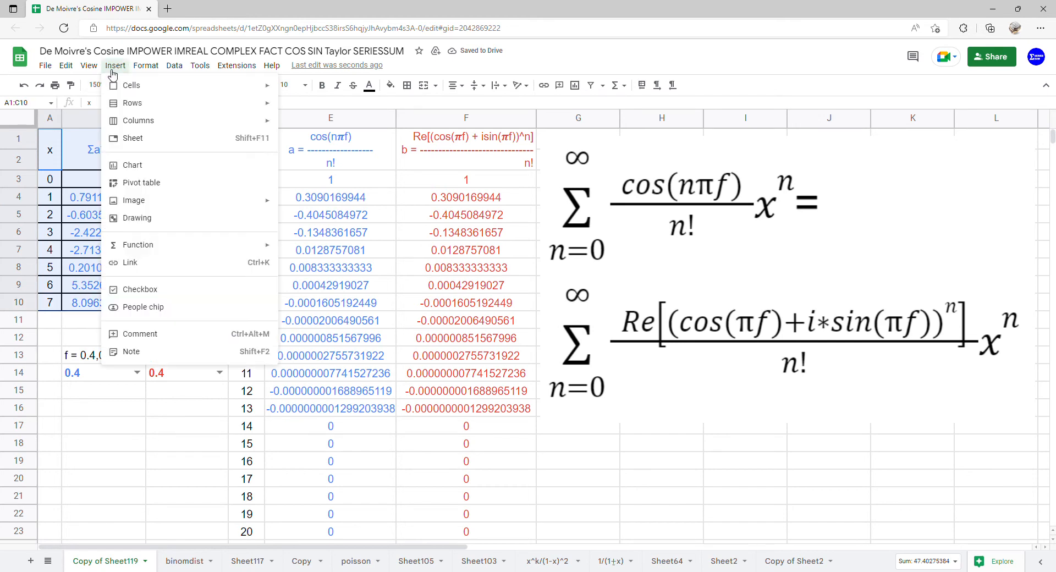
click(134, 161)
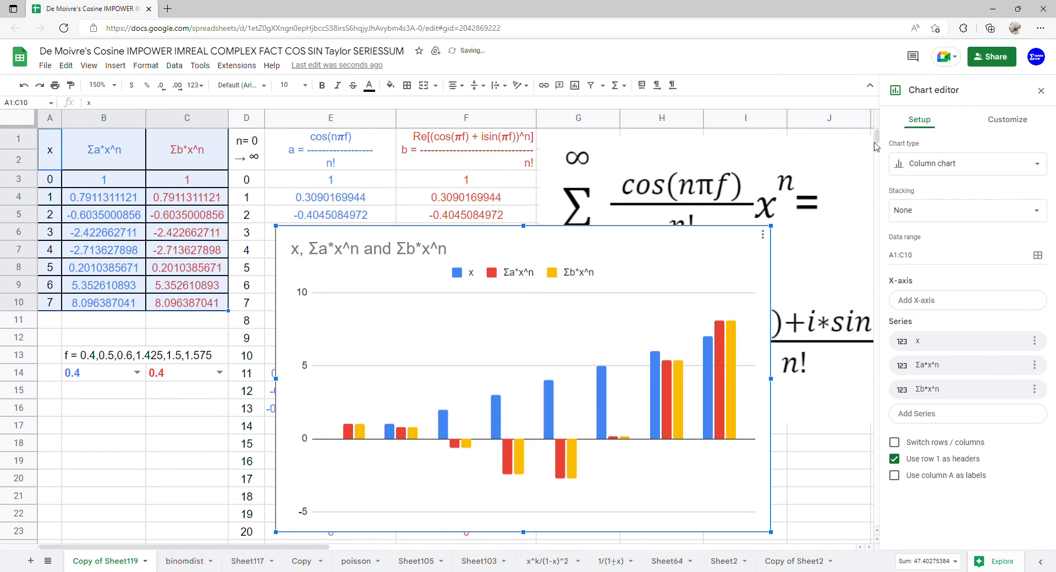
click(899, 164)
Make the chart a scatter plot using column A as the x axis
scroll(959, 445, down, 4)
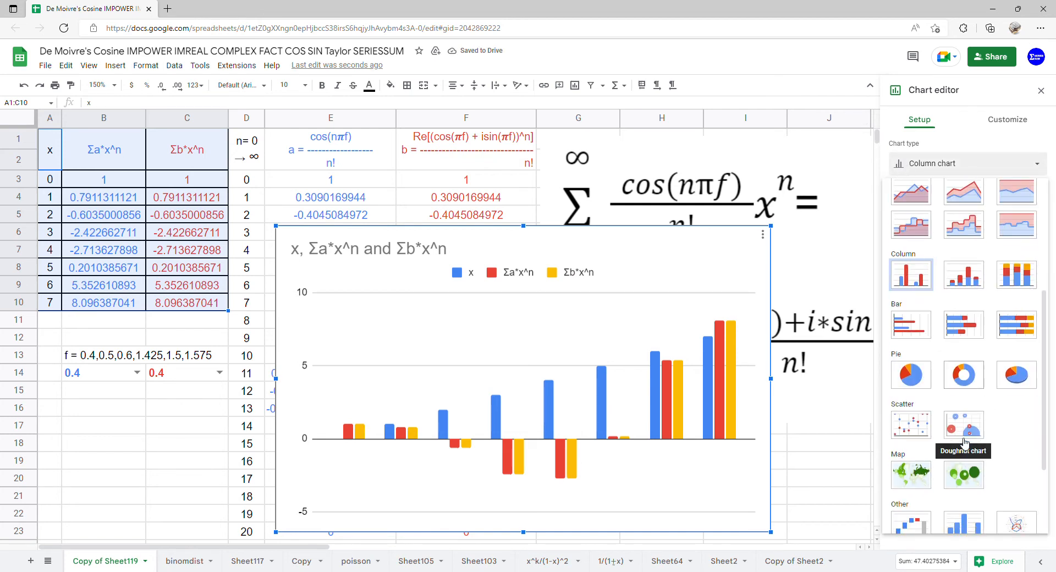
click(920, 439)
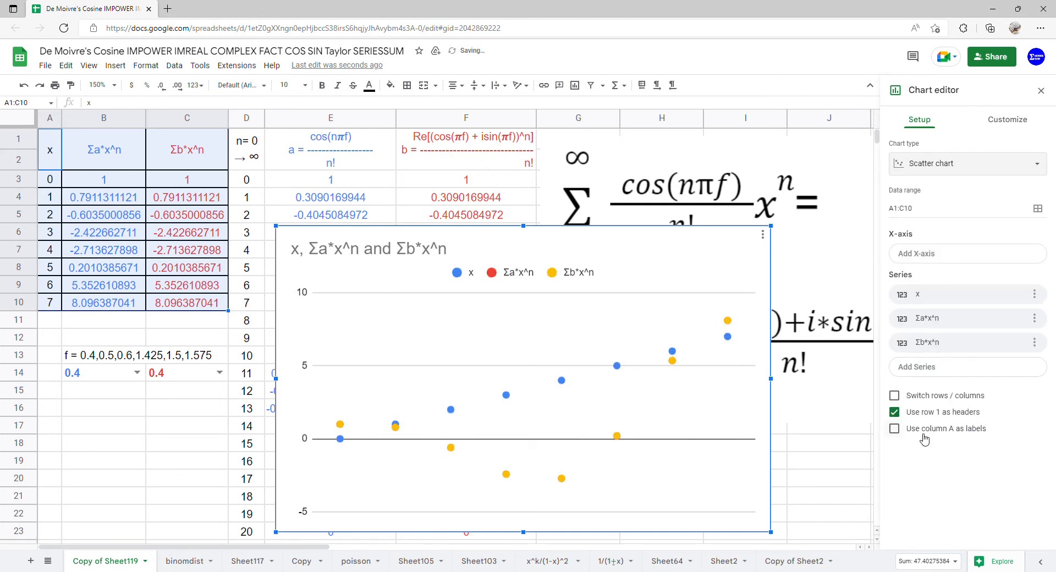
click(924, 437)
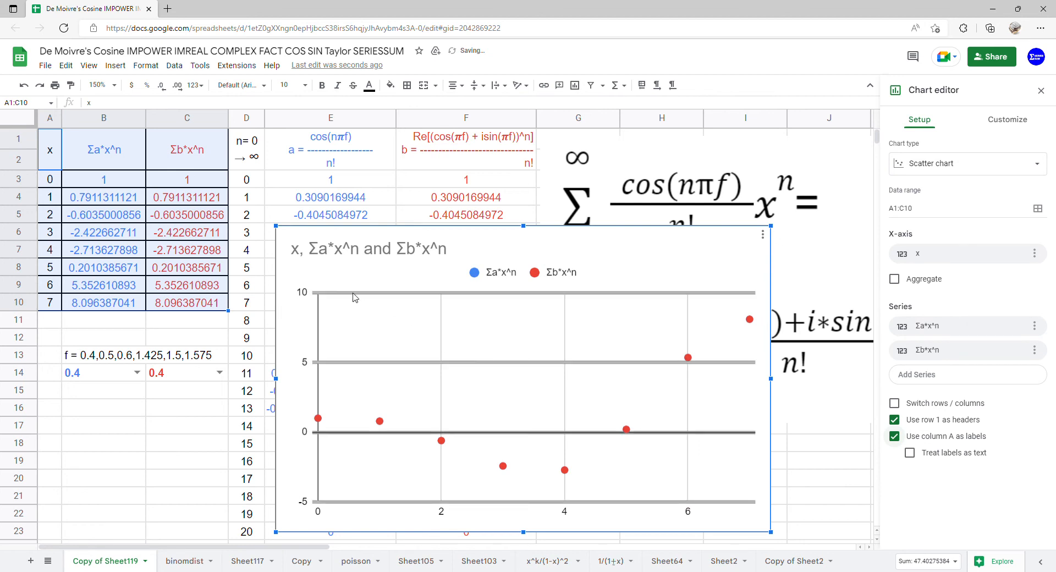
Delete the chart title
double_click(393, 260)
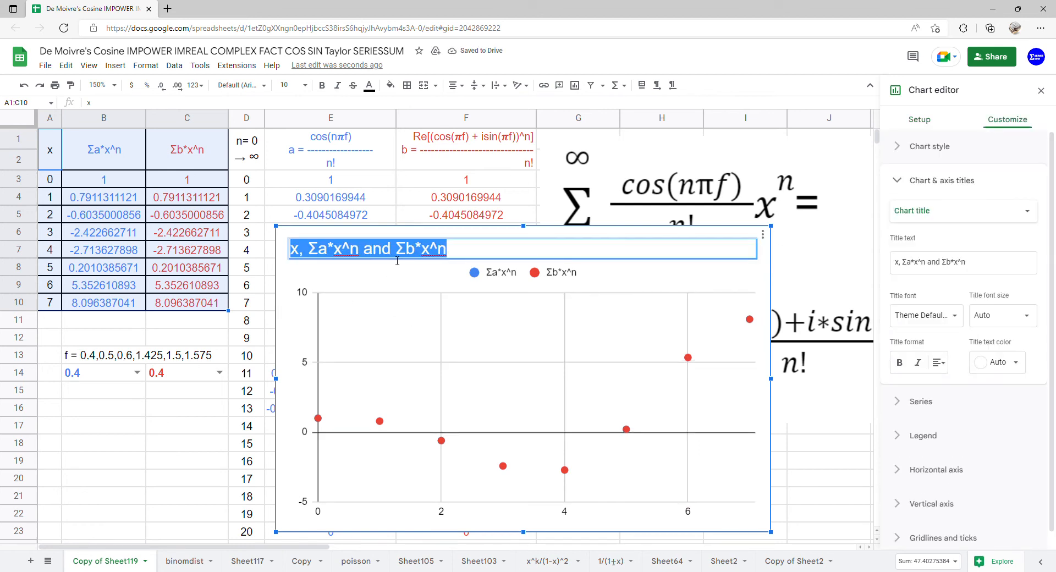
key(BackSpace)
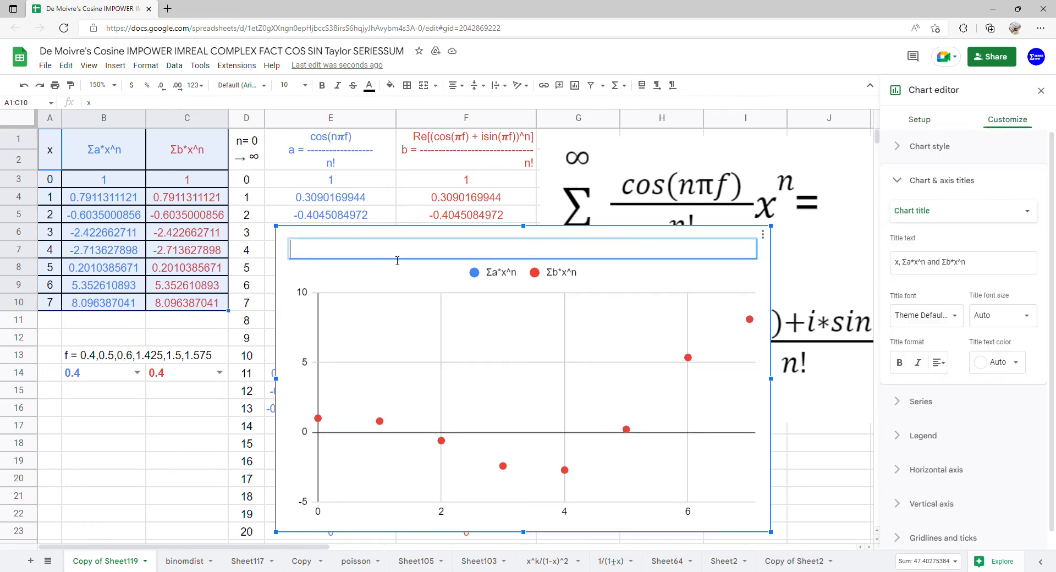
click(416, 311)
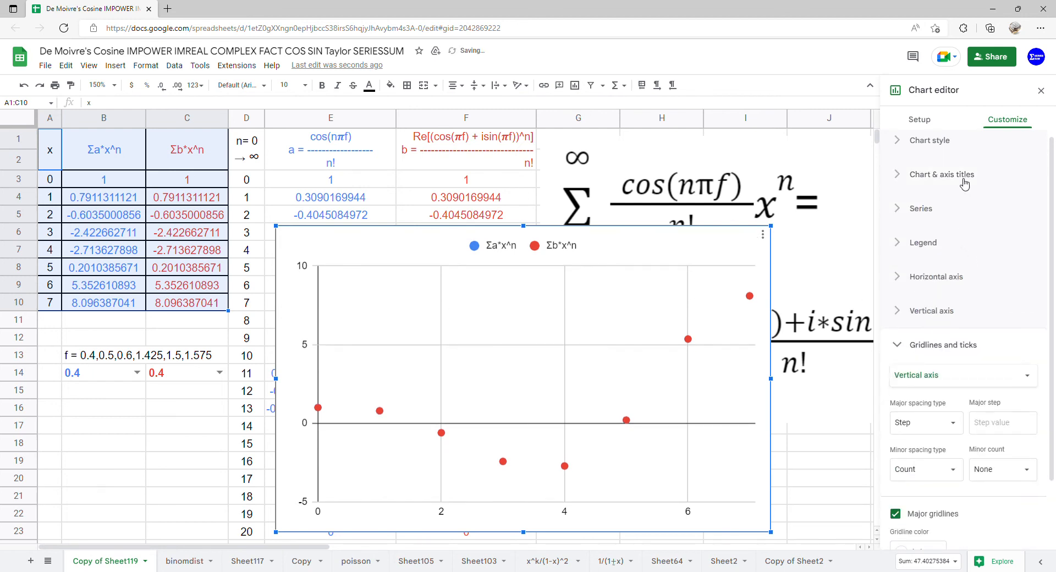
Add a degree-6 polynomial trendline to the chart series
click(934, 209)
scroll(939, 291, down, 2)
click(924, 383)
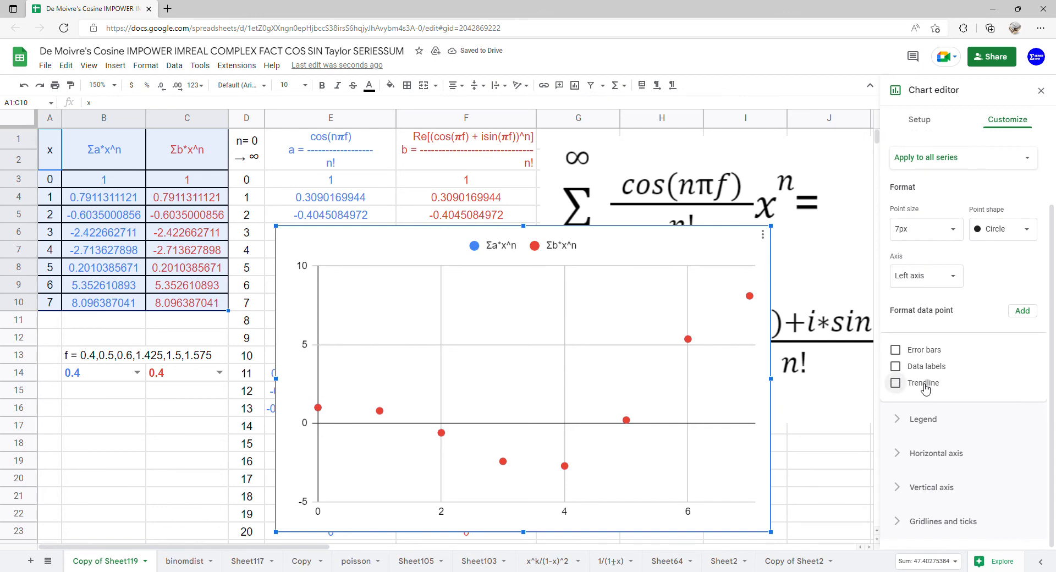
scroll(988, 255, down, 2)
click(953, 295)
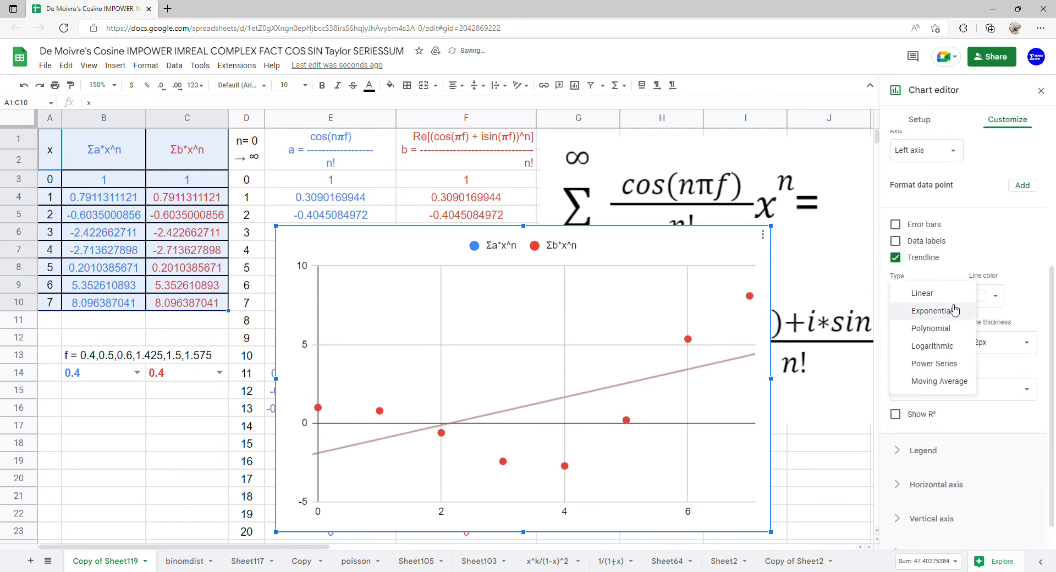
click(946, 328)
scroll(943, 308, down, 2)
click(938, 265)
click(914, 340)
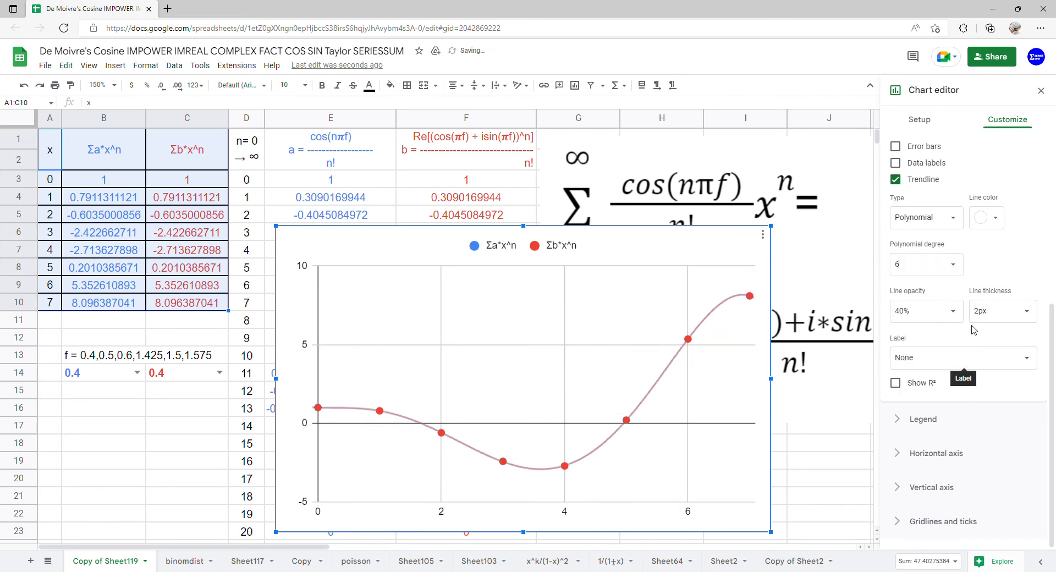
Set the trendline label to Use Equation
click(982, 357)
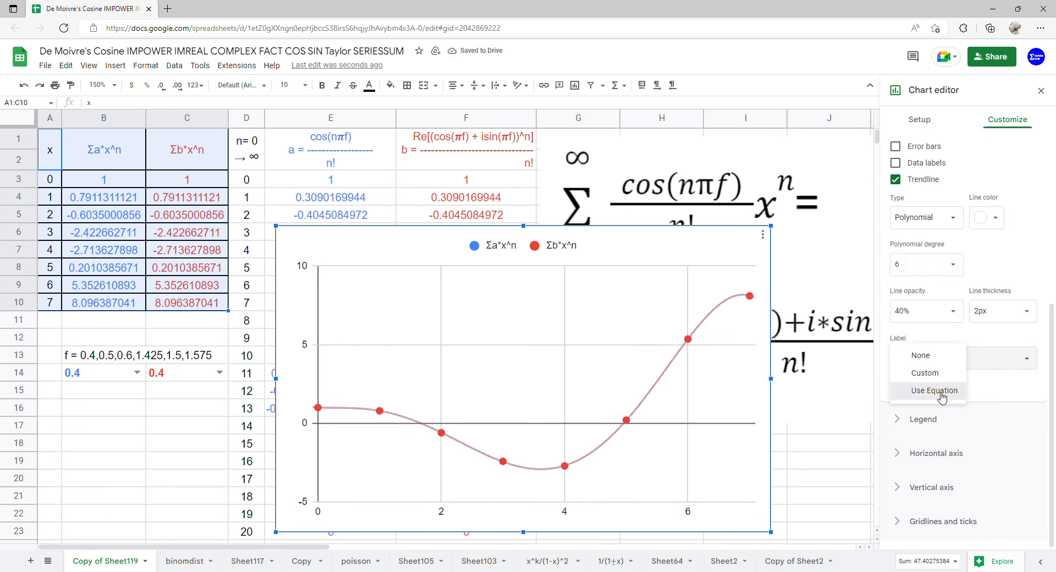
click(970, 392)
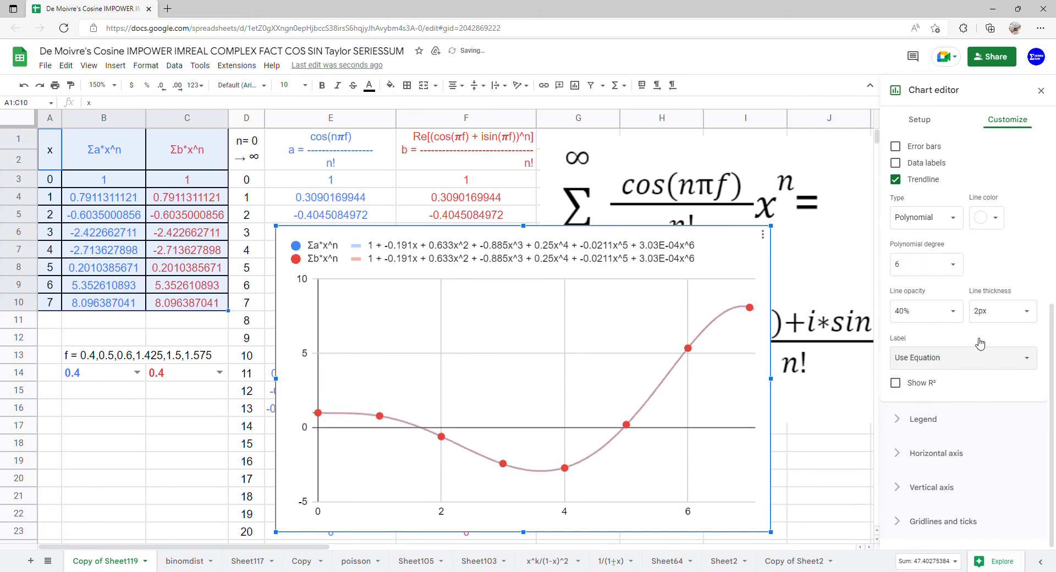
click(1040, 98)
Move the scatter chart up beside the data and resize it taller and wider across columns G to L
drag(551, 292, 829, 200)
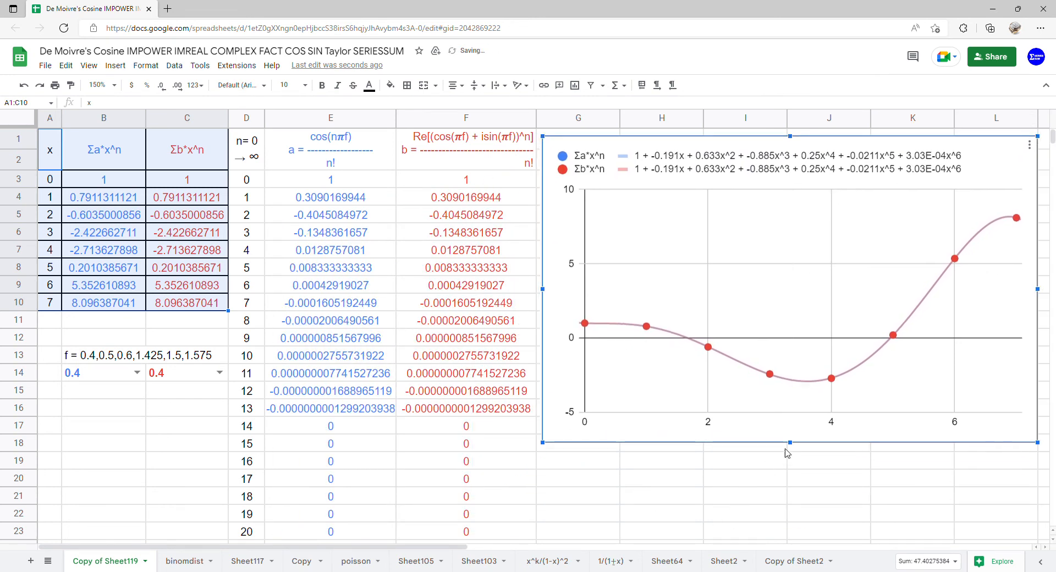
drag(793, 445, 778, 547)
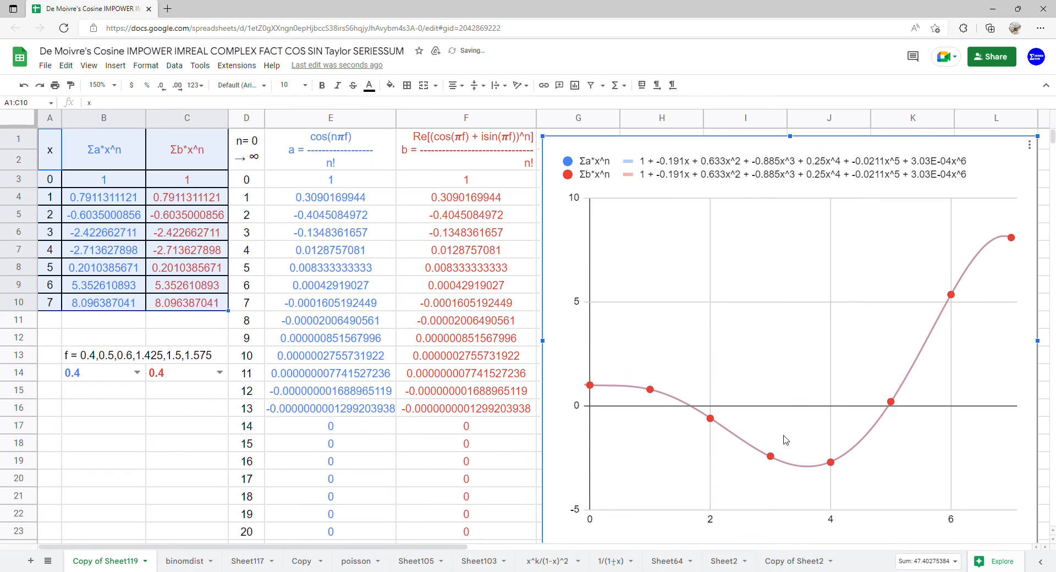
drag(785, 440, 774, 440)
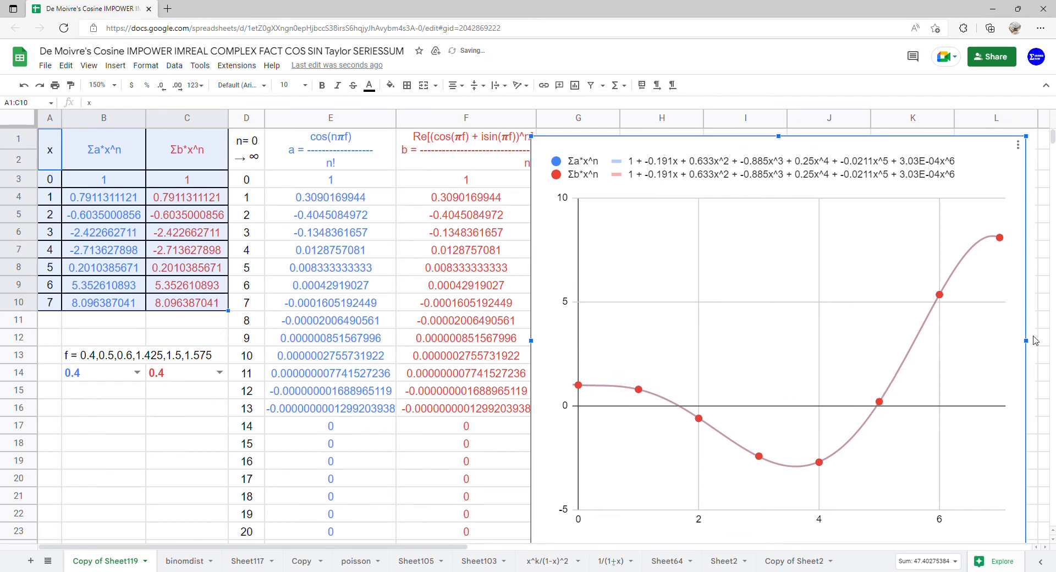
drag(1034, 342, 1044, 340)
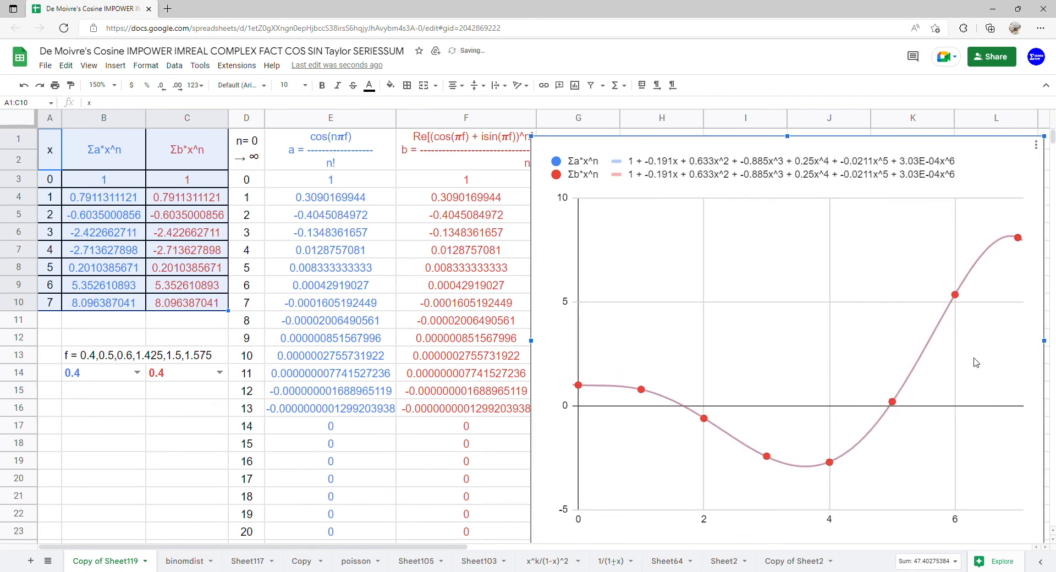
drag(977, 362, 984, 359)
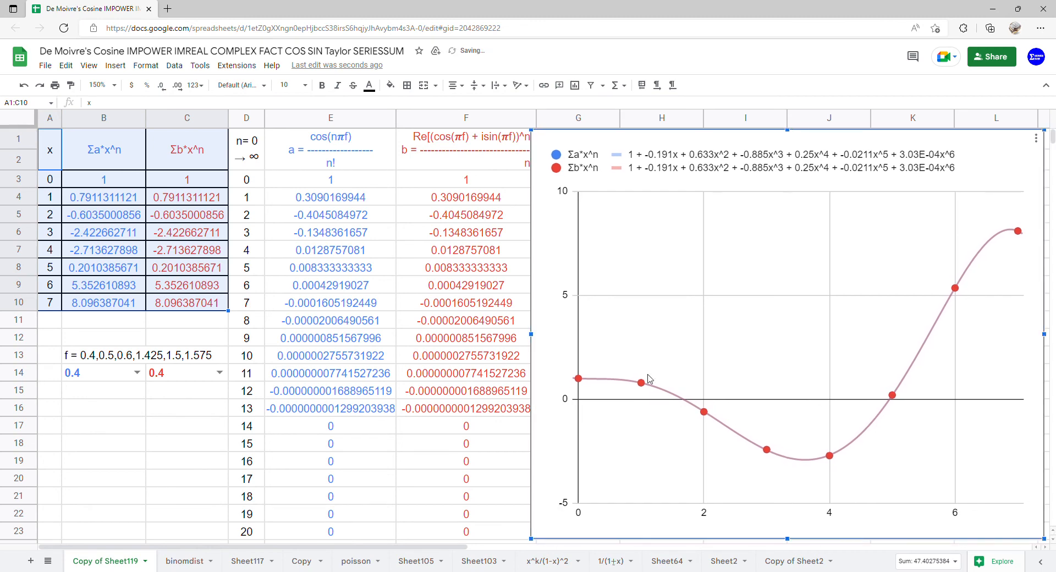
Set f to 0.5 in both B14 and C14
click(137, 373)
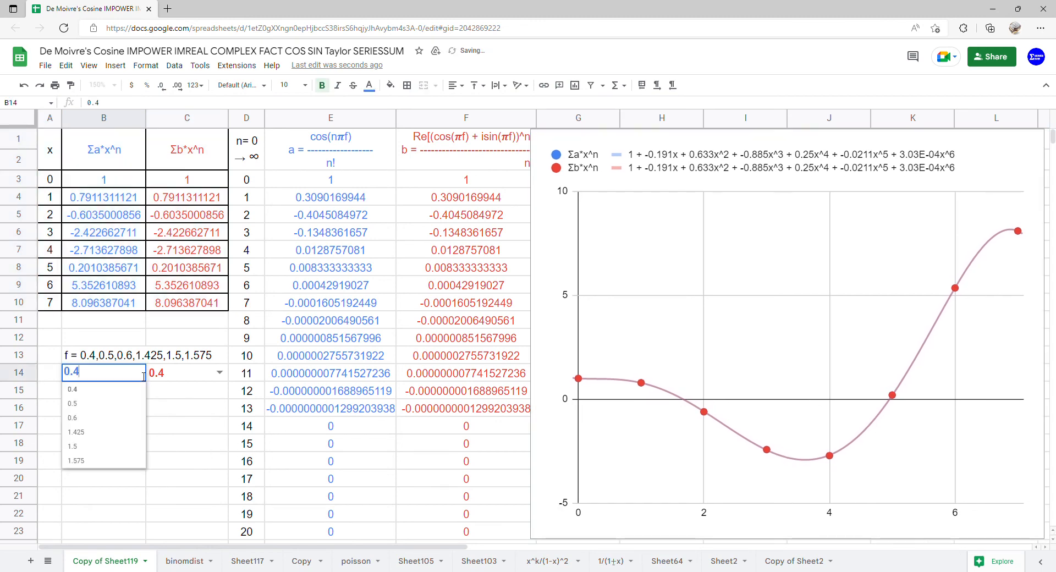
click(110, 408)
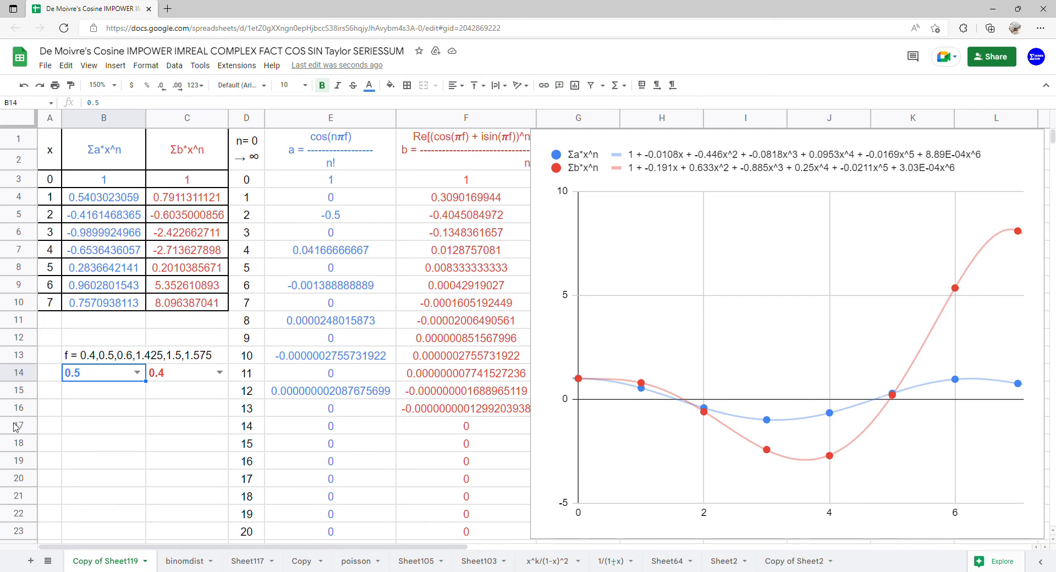
click(218, 374)
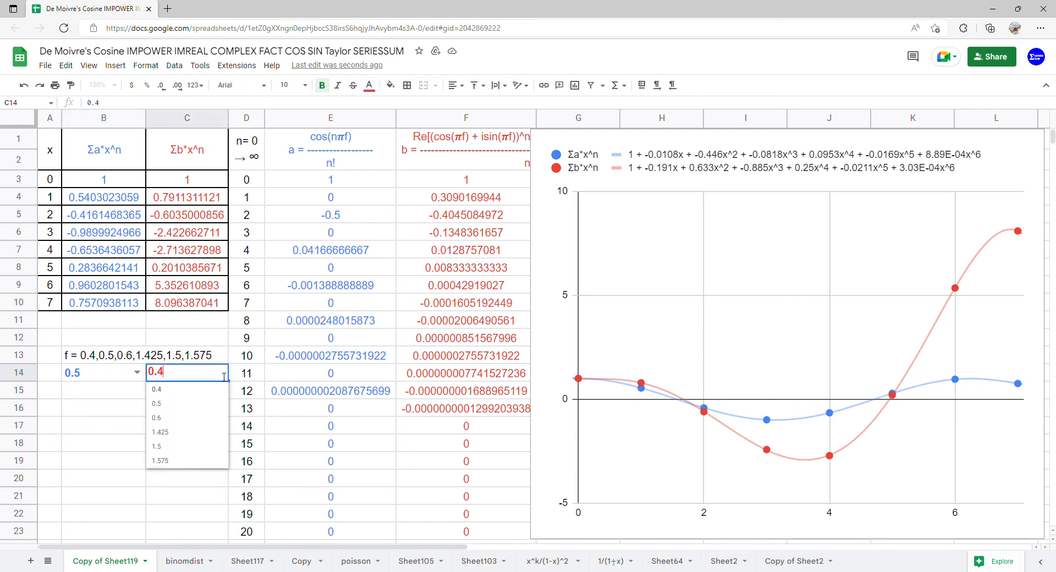
click(203, 396)
click(219, 372)
click(192, 408)
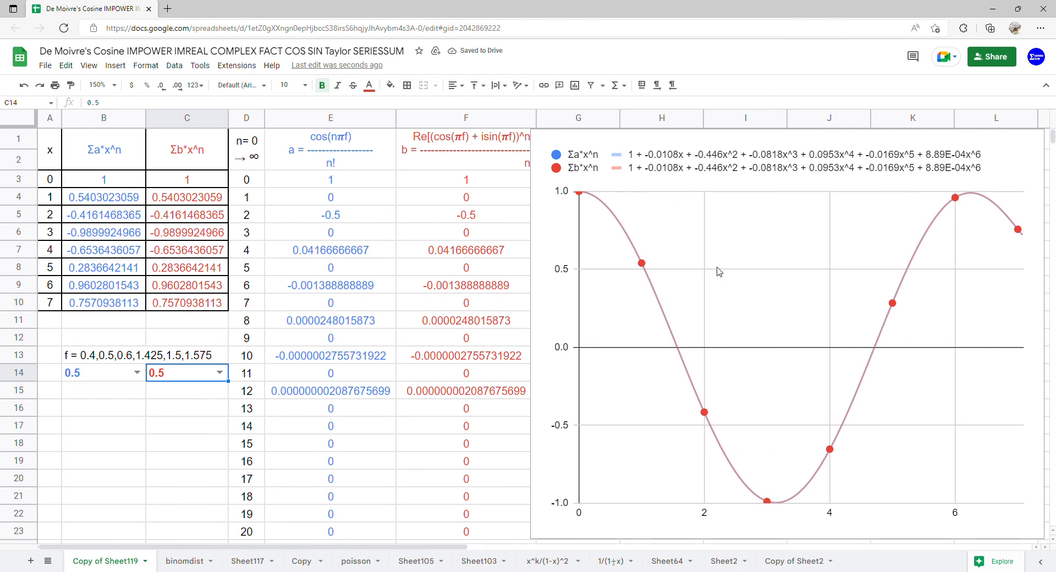
Change f to 0.6 in both B14 and C14 so the curves match
click(136, 380)
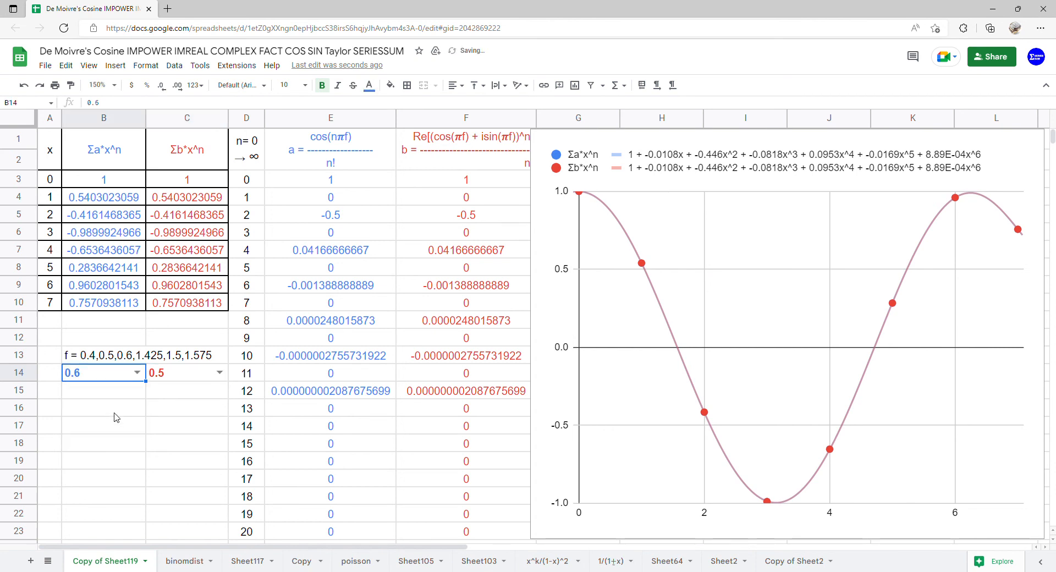
click(116, 417)
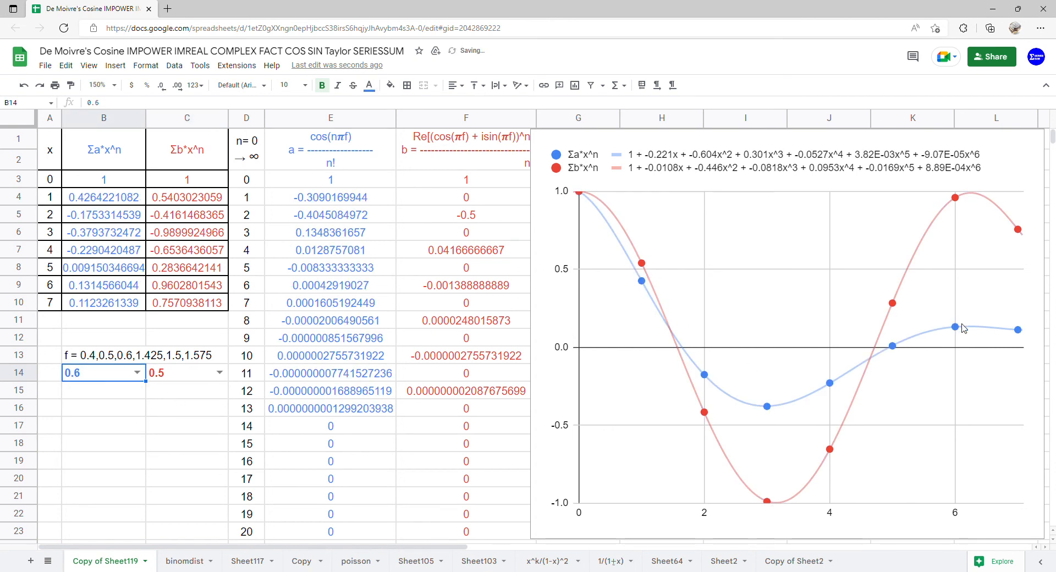
click(220, 373)
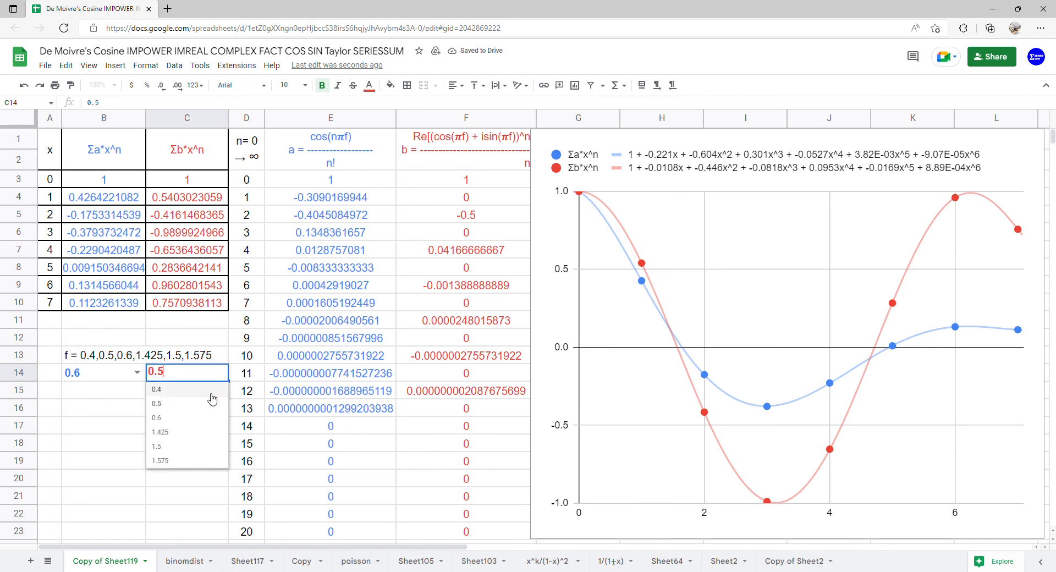
click(197, 424)
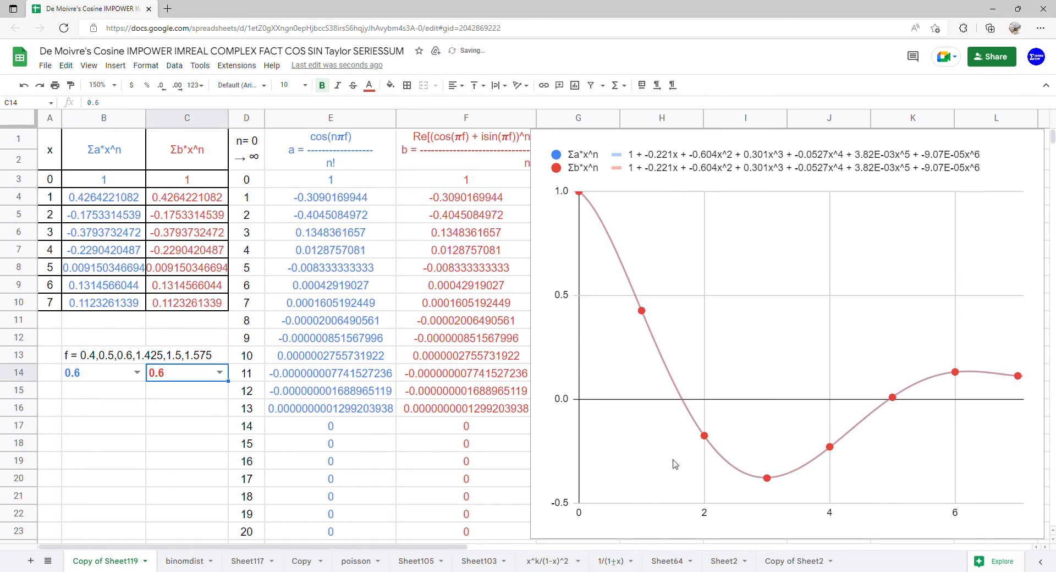
Set f to 1.425 in both B14 and C14
click(137, 372)
click(90, 434)
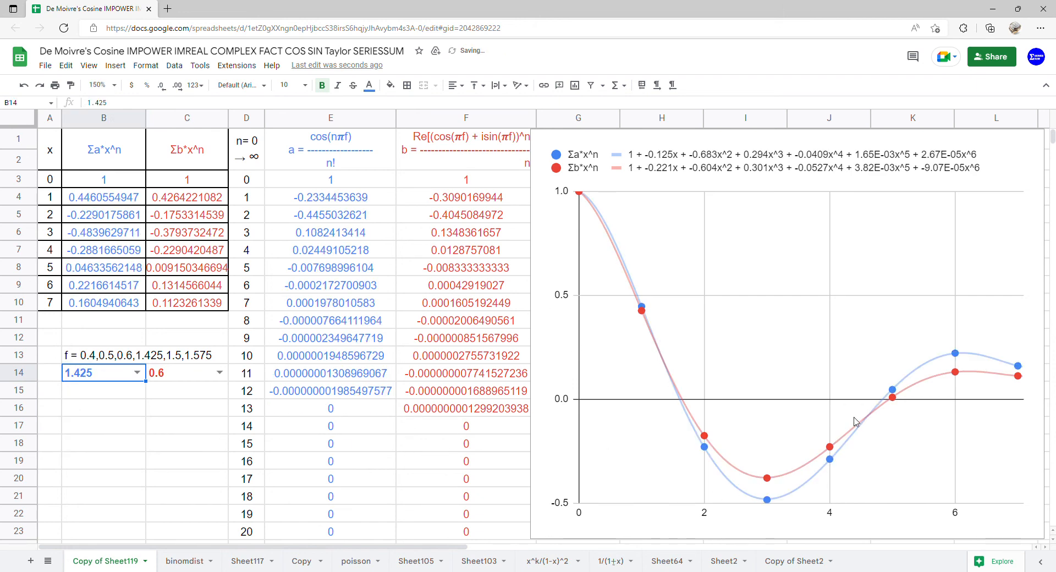
click(219, 373)
click(202, 436)
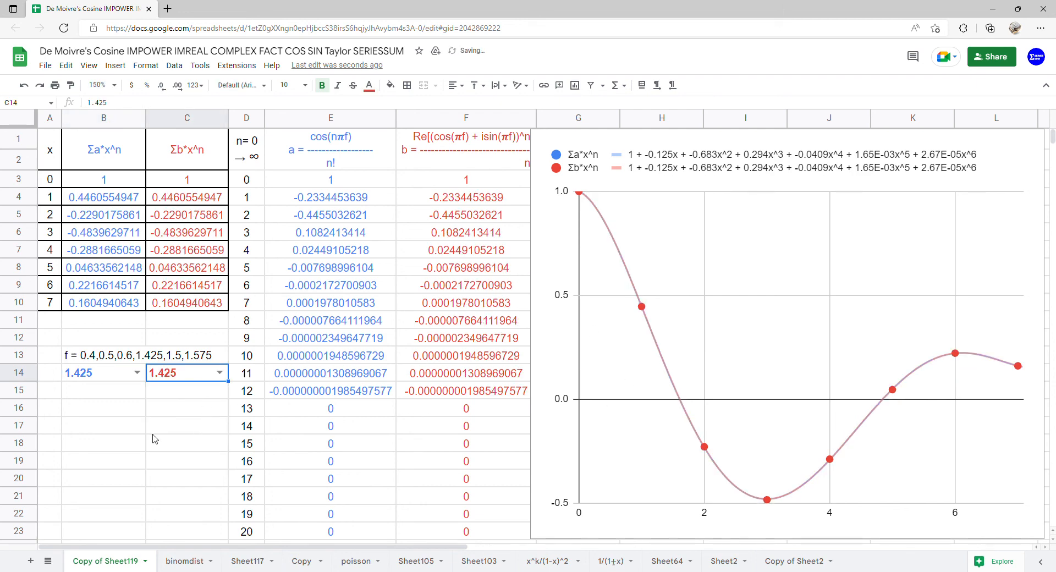
Change f to 1.5 in both B14 and C14
click(136, 373)
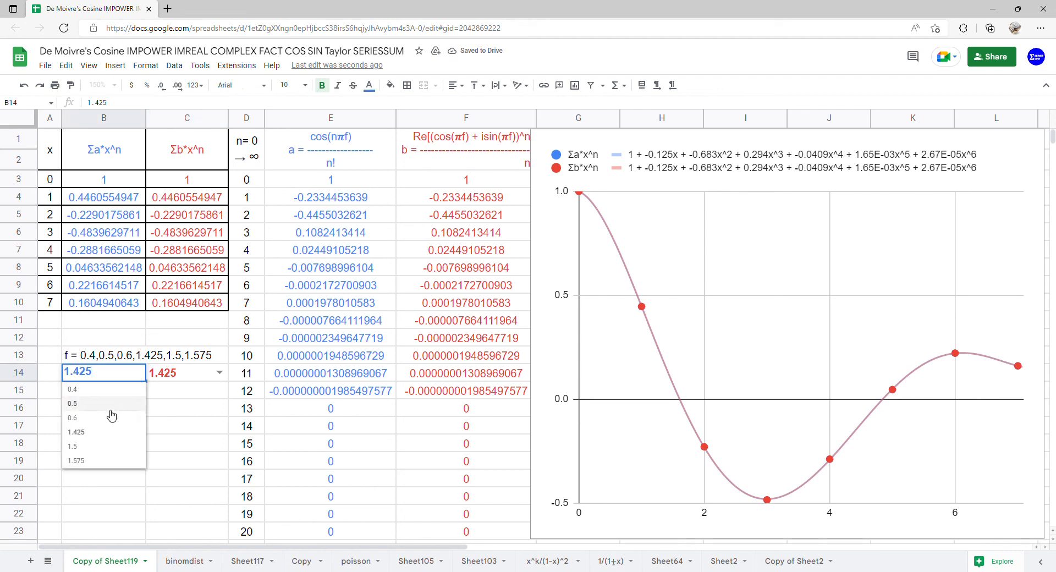
click(101, 447)
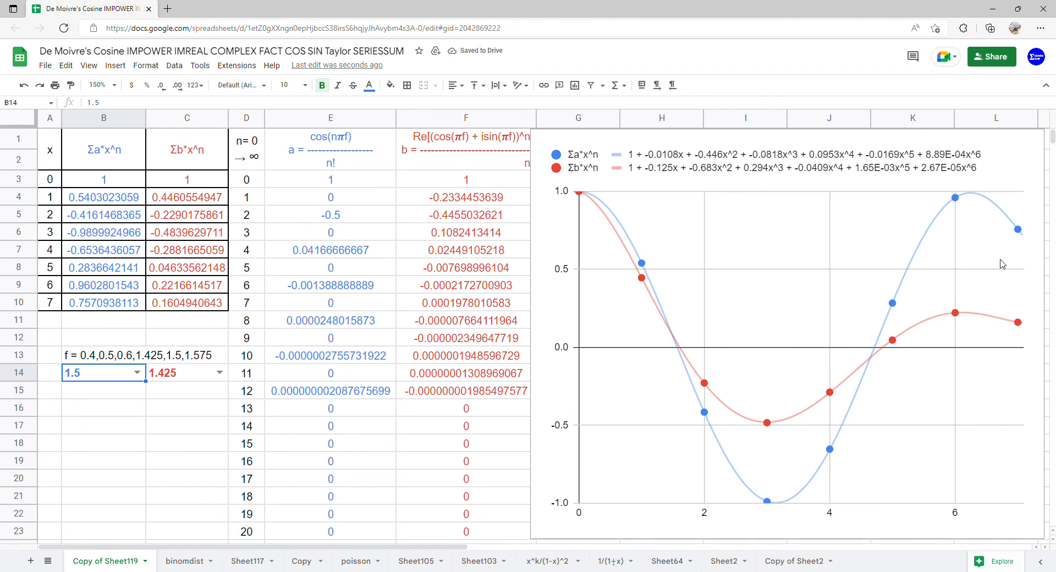
click(219, 374)
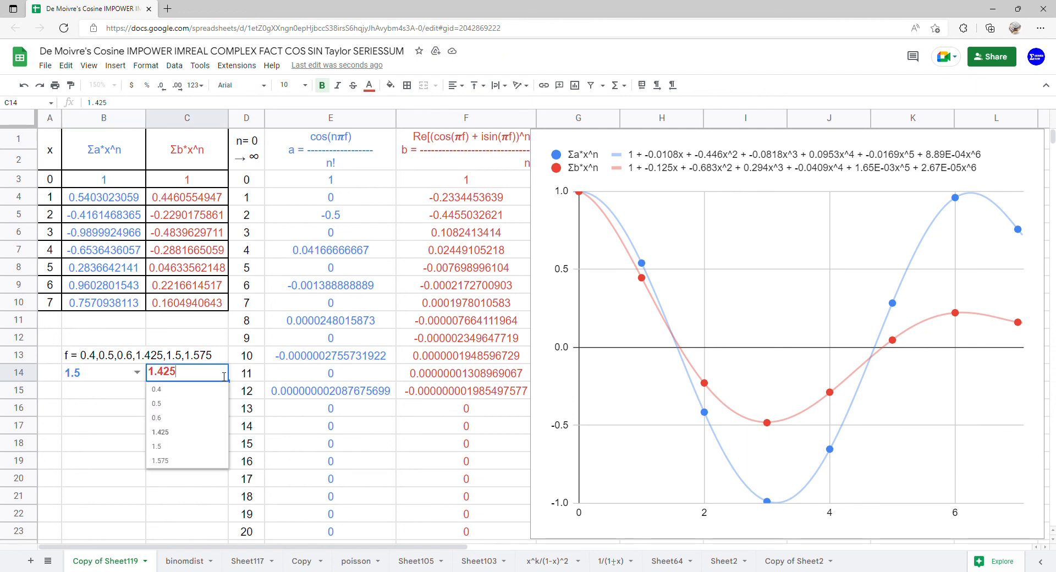
click(187, 451)
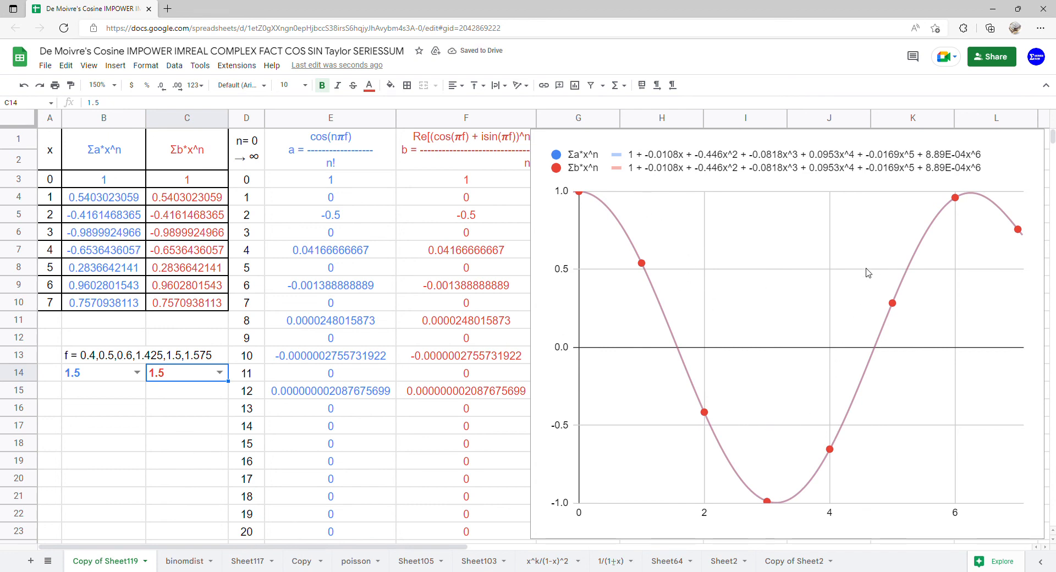
Change f to 1.575 in both B14 and C14, then select E1:E23 and F1:F23
click(138, 373)
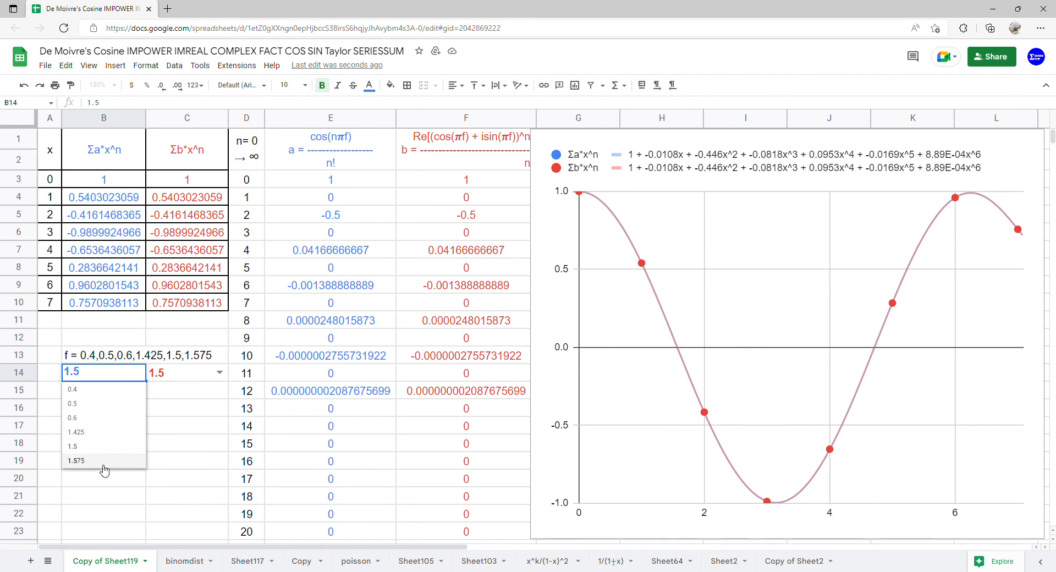
click(77, 460)
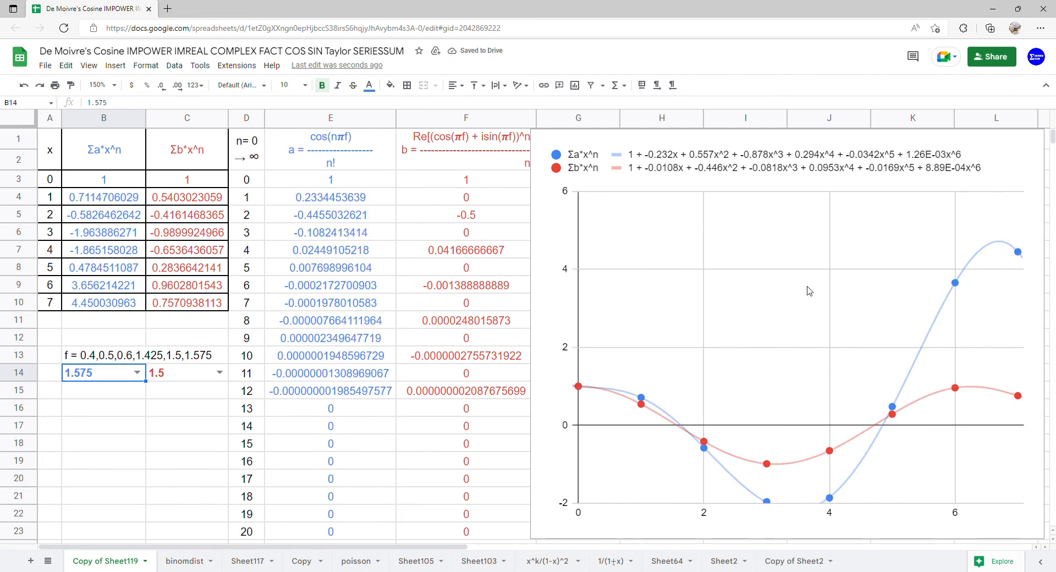
click(221, 375)
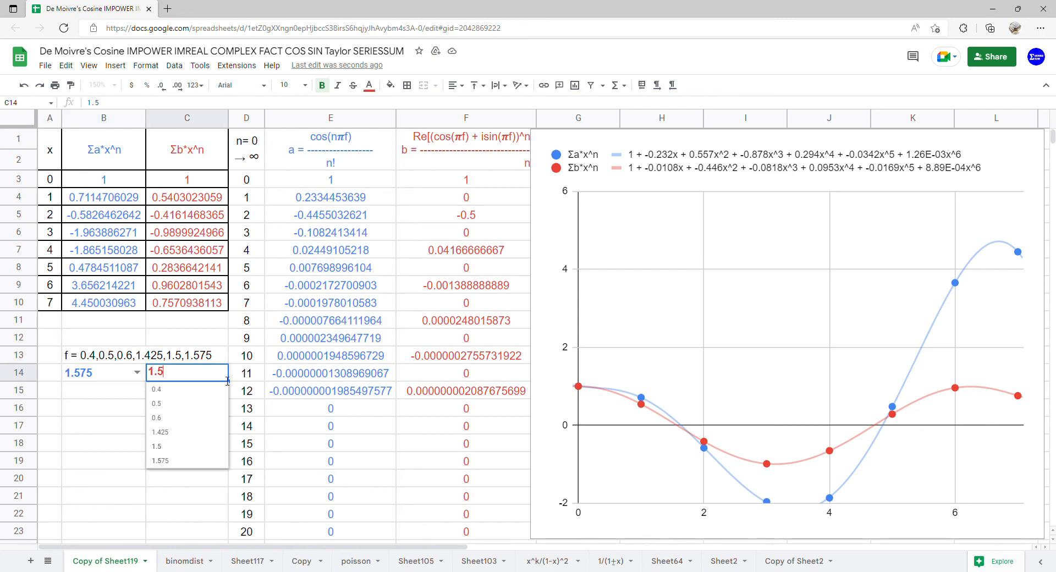
click(168, 461)
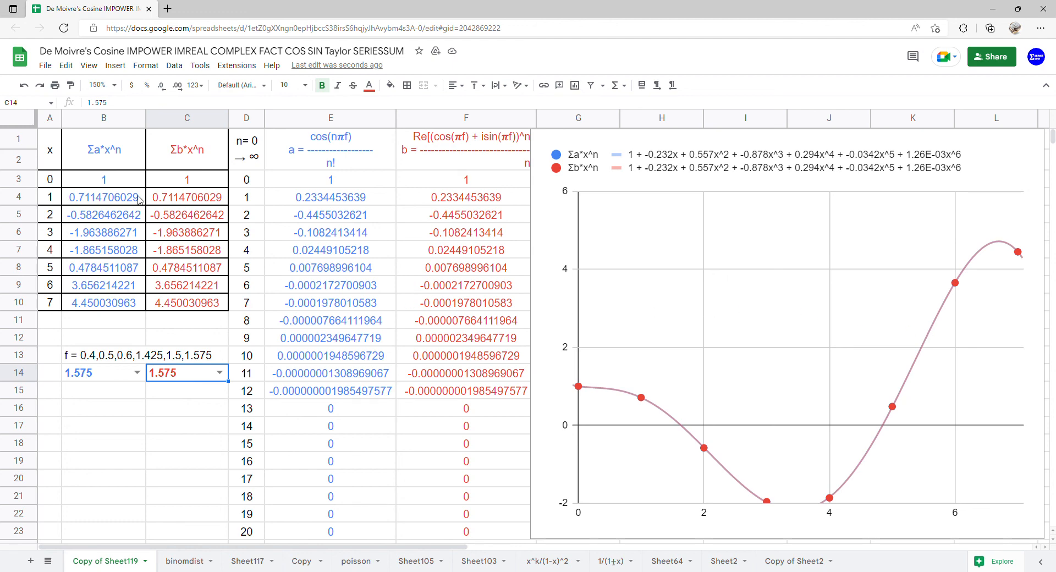
drag(309, 160, 330, 531)
drag(466, 144, 473, 531)
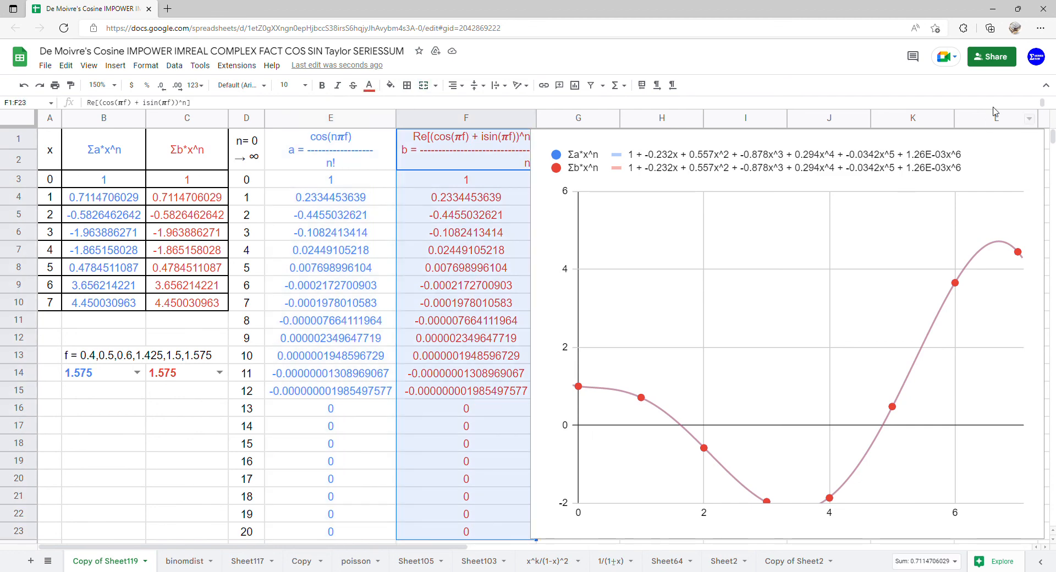